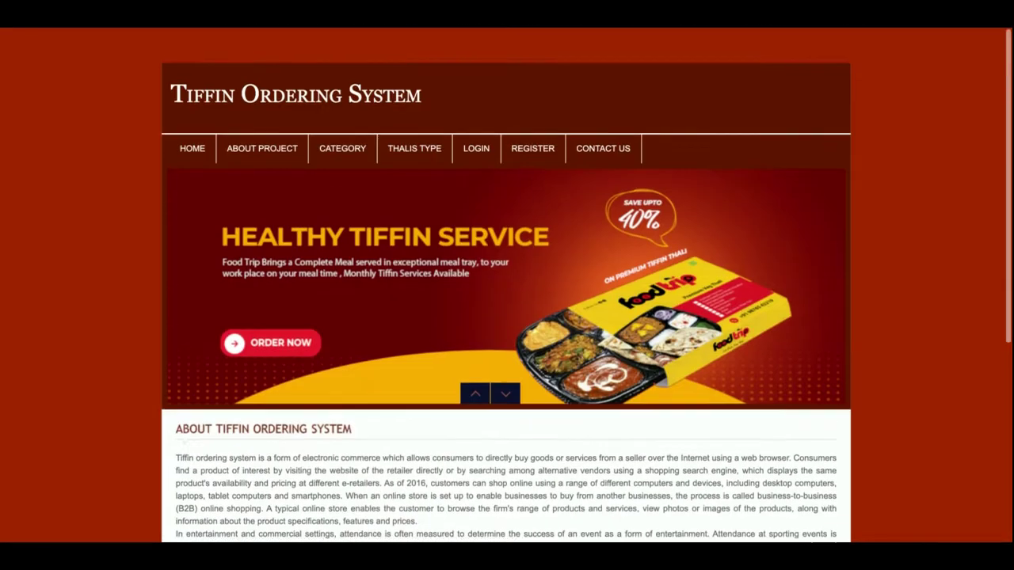
# Step: Scroll the home page, stop briefly on About Project, then go to the All Categories page
pyautogui.scroll(-5, 506, 317)
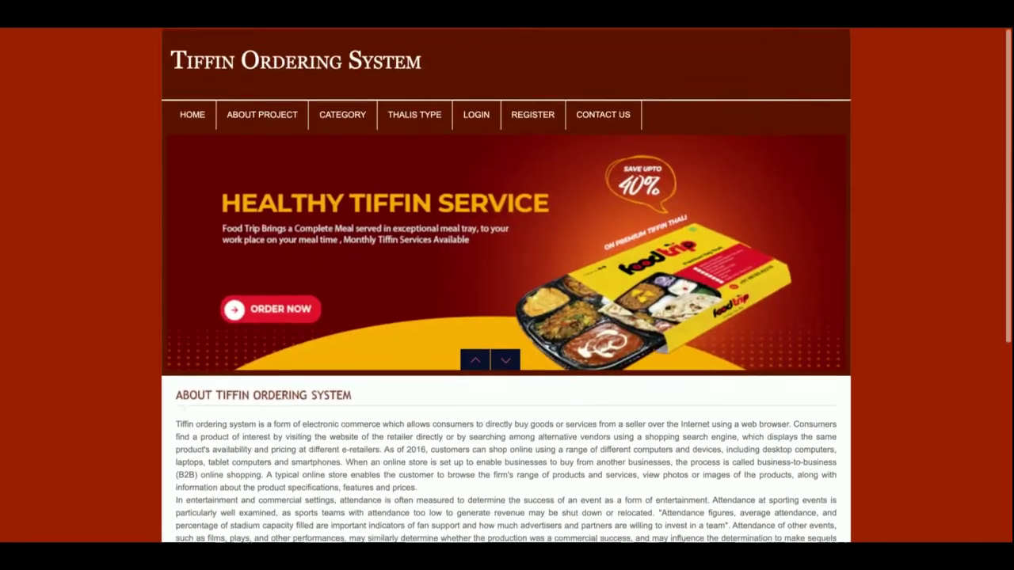
pyautogui.scroll(-4, 507, 316)
pyautogui.scroll(4, 506, 317)
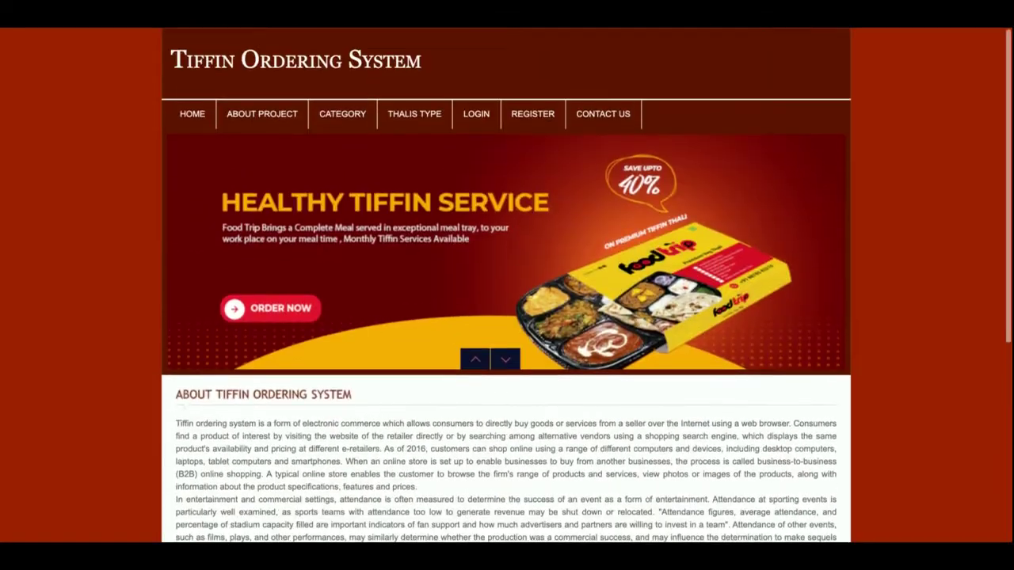
pyautogui.scroll(-5, 302, 469)
pyautogui.scroll(1, 302, 469)
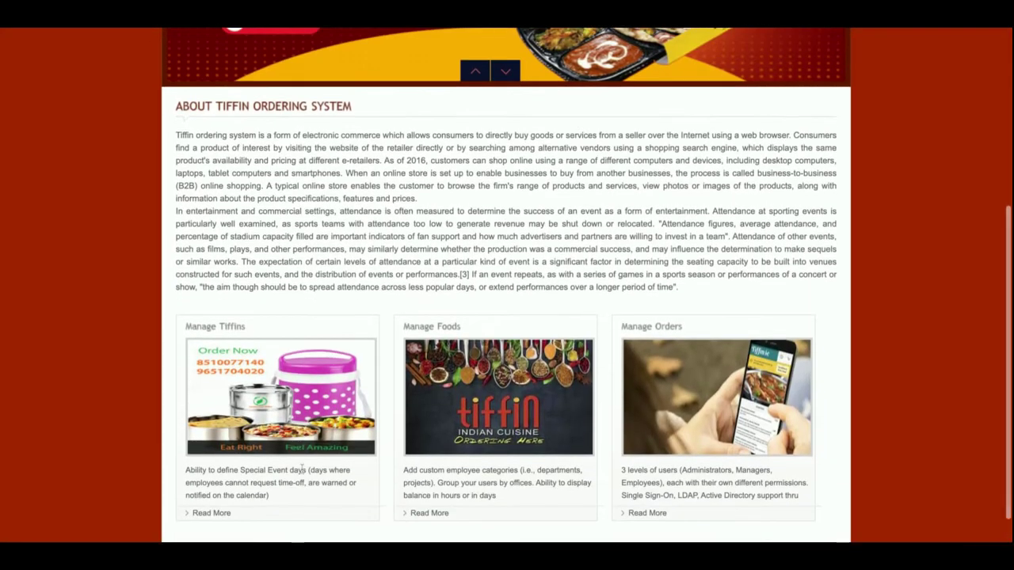
pyautogui.scroll(4, 353, 400)
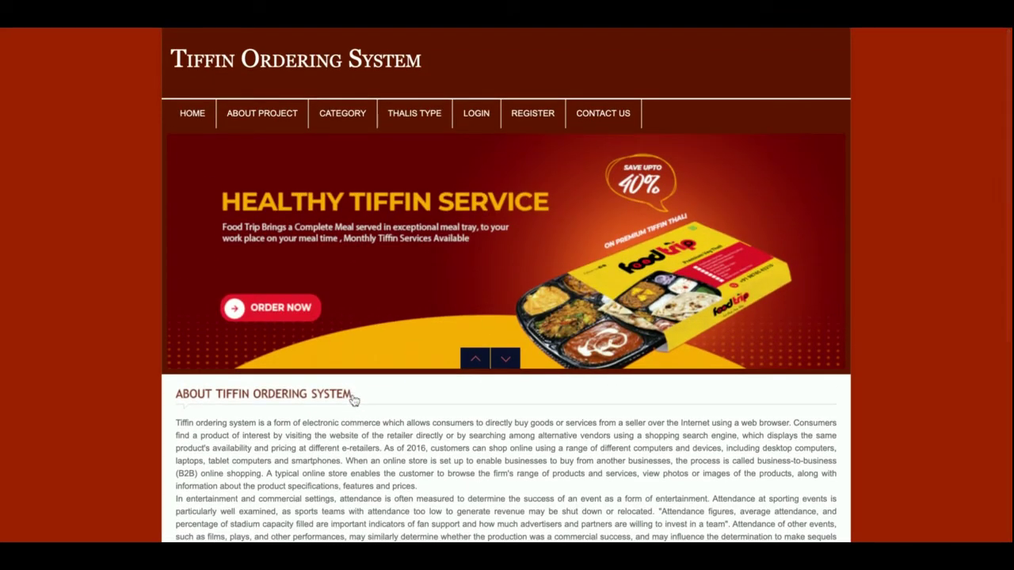
pyautogui.click(242, 115)
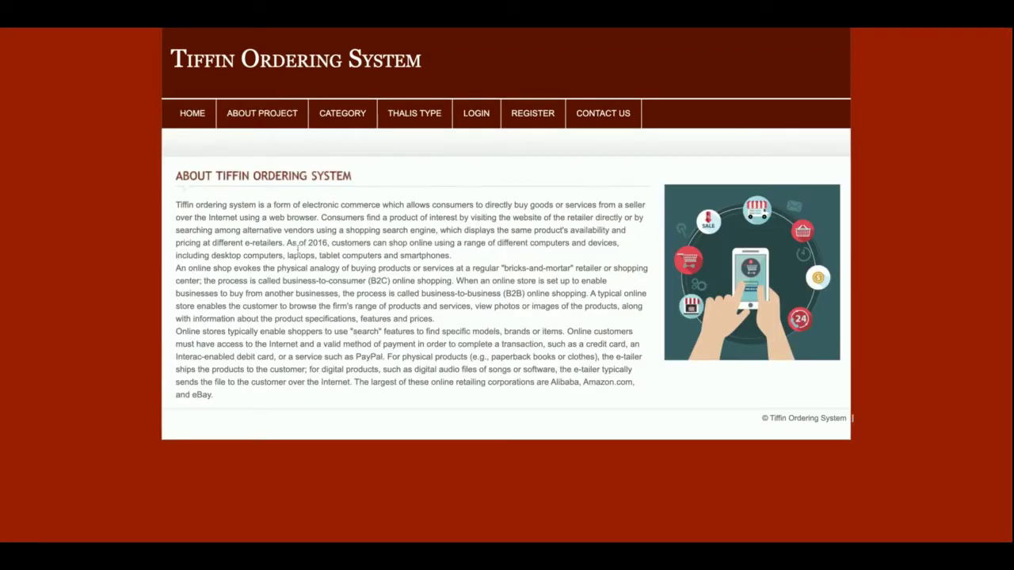
pyautogui.click(335, 123)
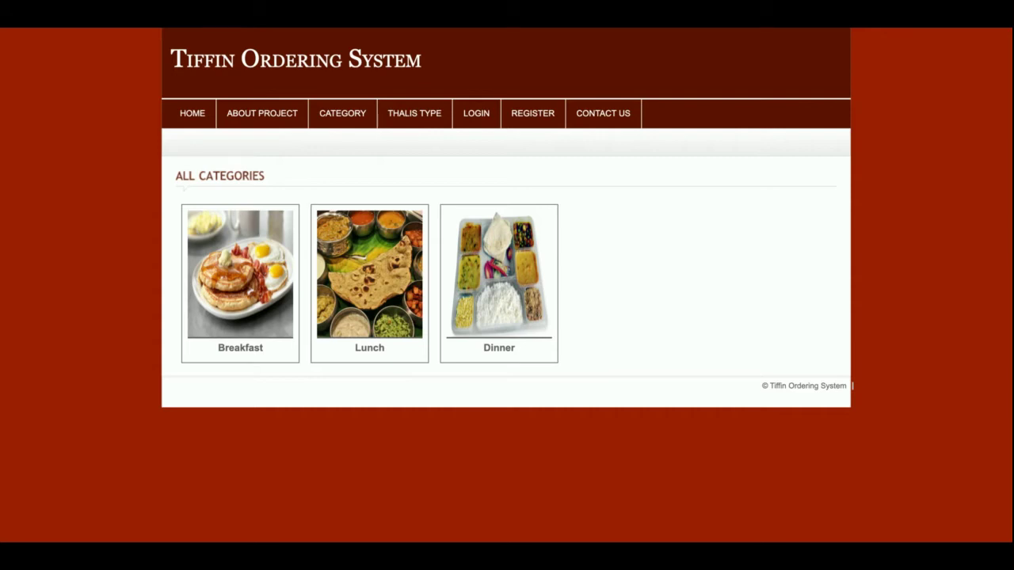
# Step: Browse the Breakfast category, then the Lunch category meals
pyautogui.click(225, 285)
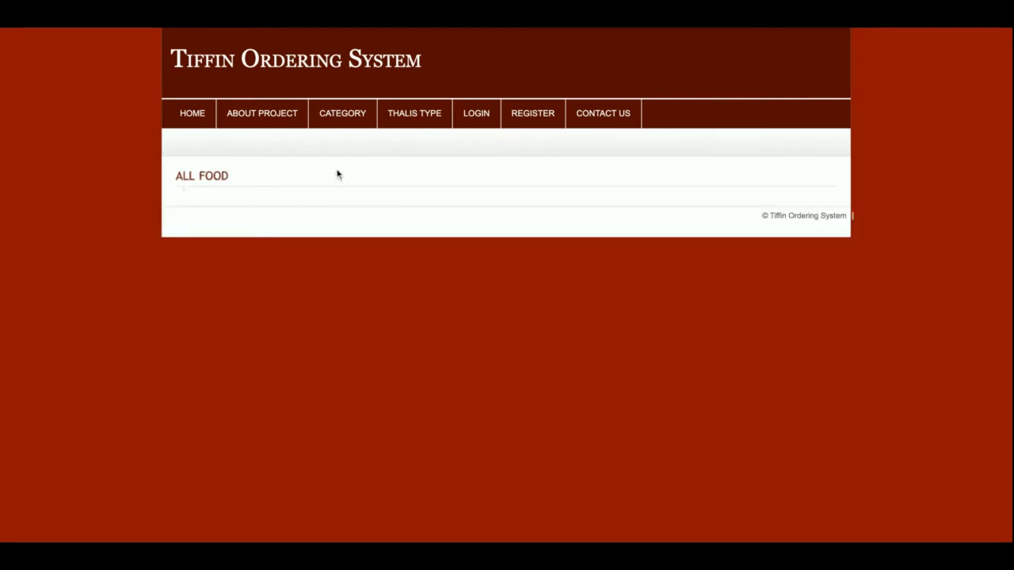
pyautogui.click(356, 123)
pyautogui.click(360, 253)
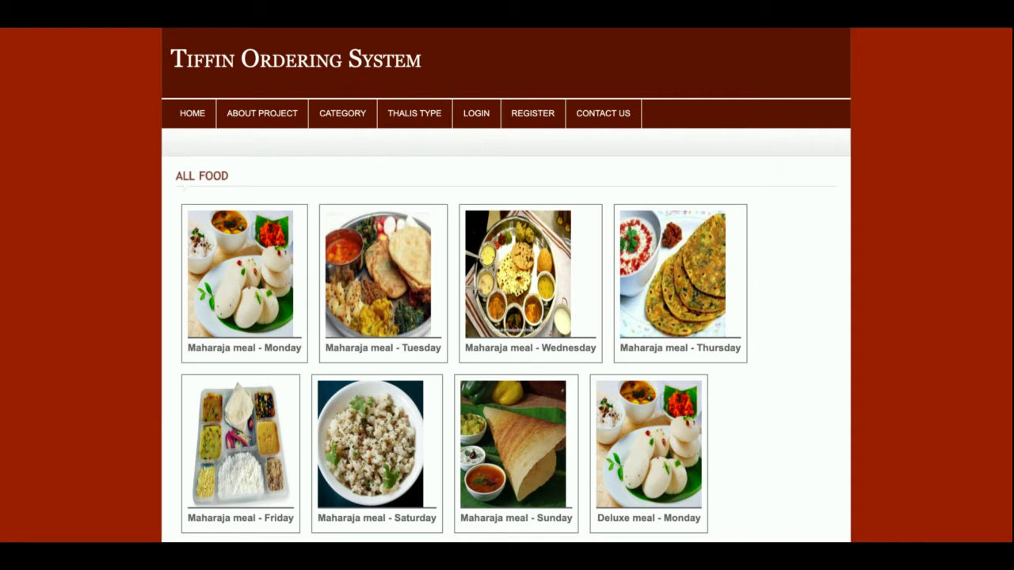
pyautogui.click(353, 120)
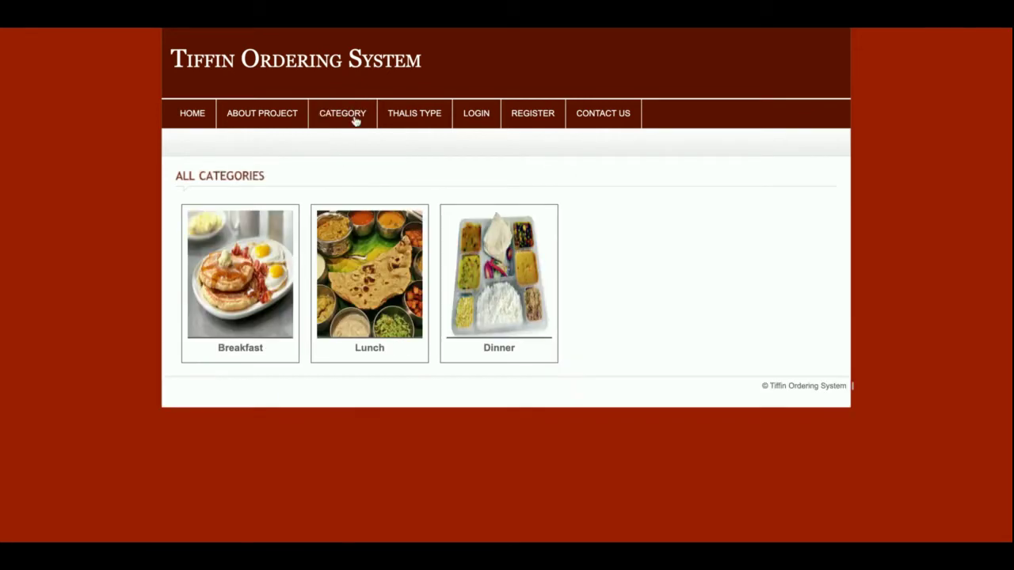
pyautogui.click(361, 279)
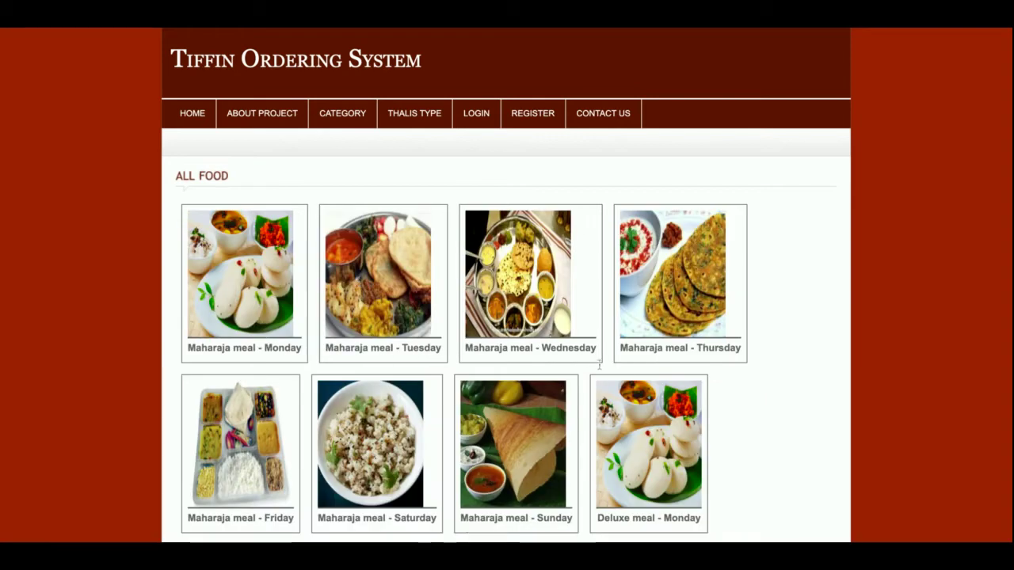
# Step: Scroll the Lunch food grid and open the Maharaja meal - Sunday details
pyautogui.scroll(-5, 628, 376)
pyautogui.scroll(4, 627, 375)
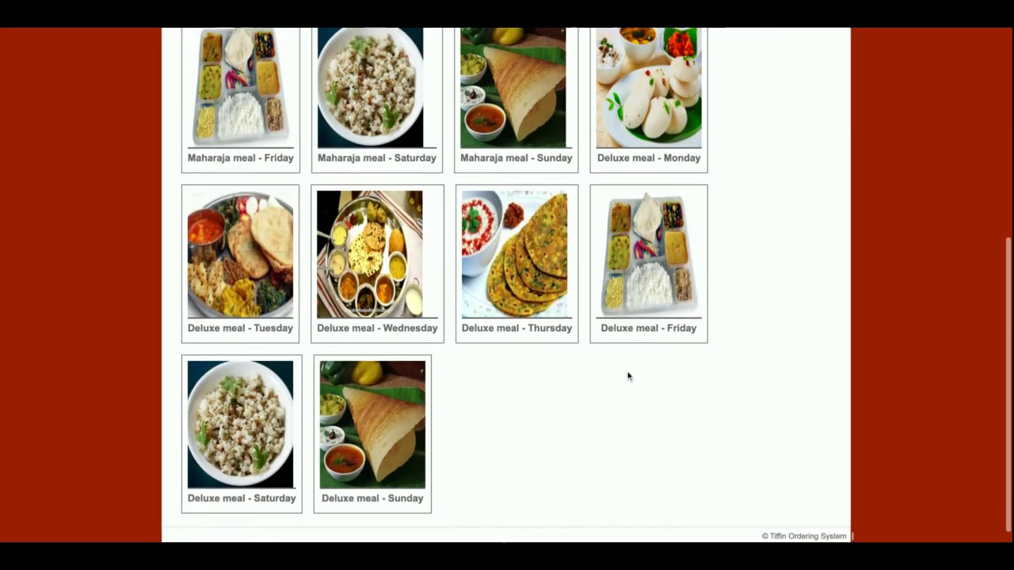
pyautogui.scroll(2, 507, 285)
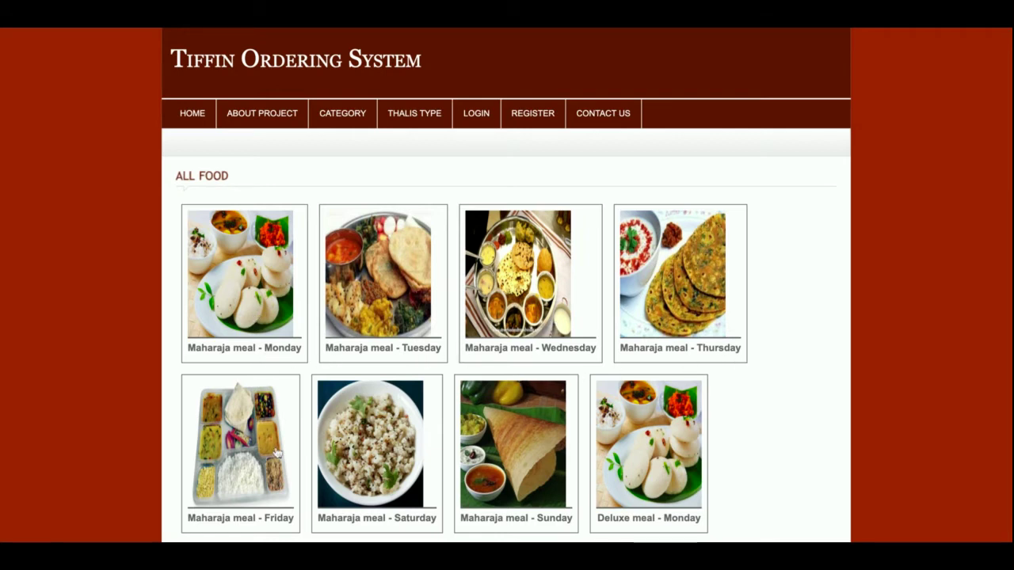
pyautogui.scroll(-2, 276, 453)
pyautogui.scroll(2, 276, 453)
pyautogui.scroll(-1, 468, 350)
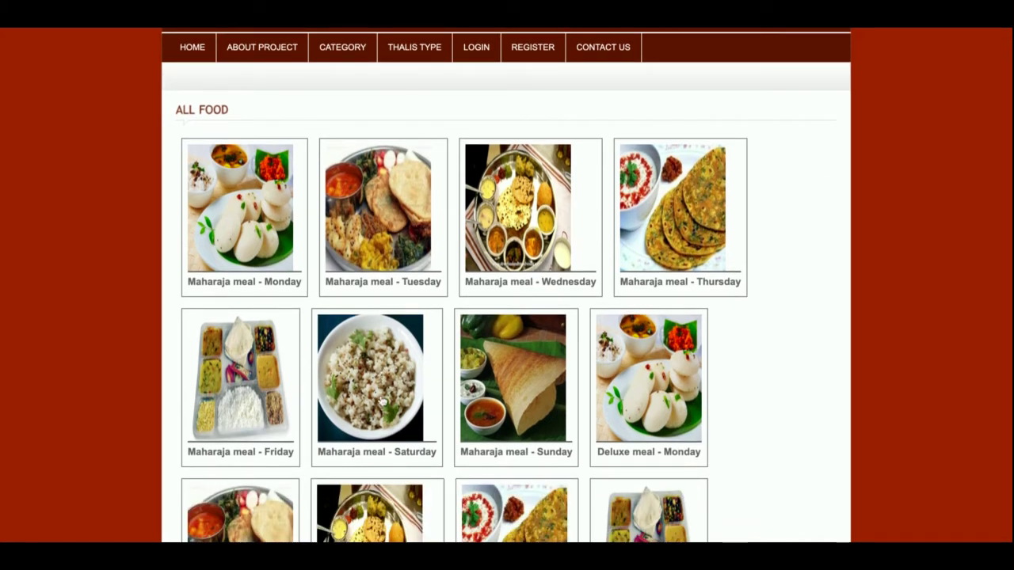
pyautogui.click(500, 422)
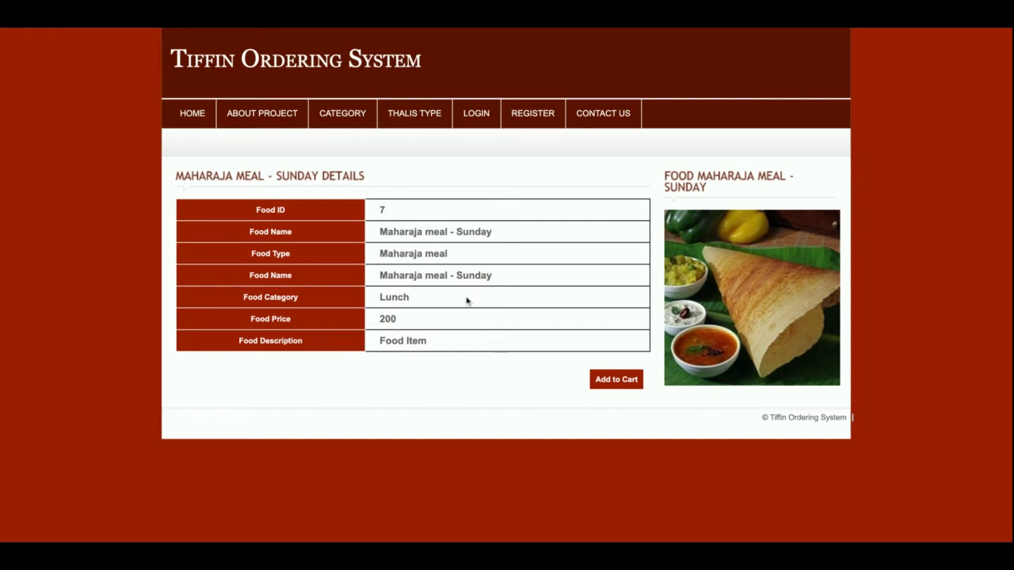
# Step: Add Maharaja meal - Sunday to the cart, then browse categories and thali types
pyautogui.click(630, 382)
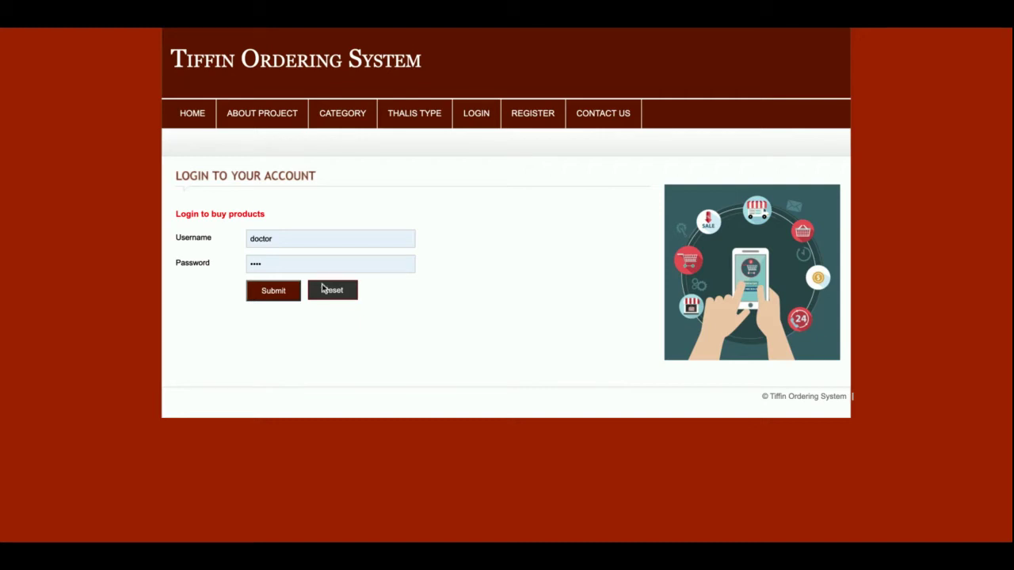
pyautogui.doubleClick(267, 240)
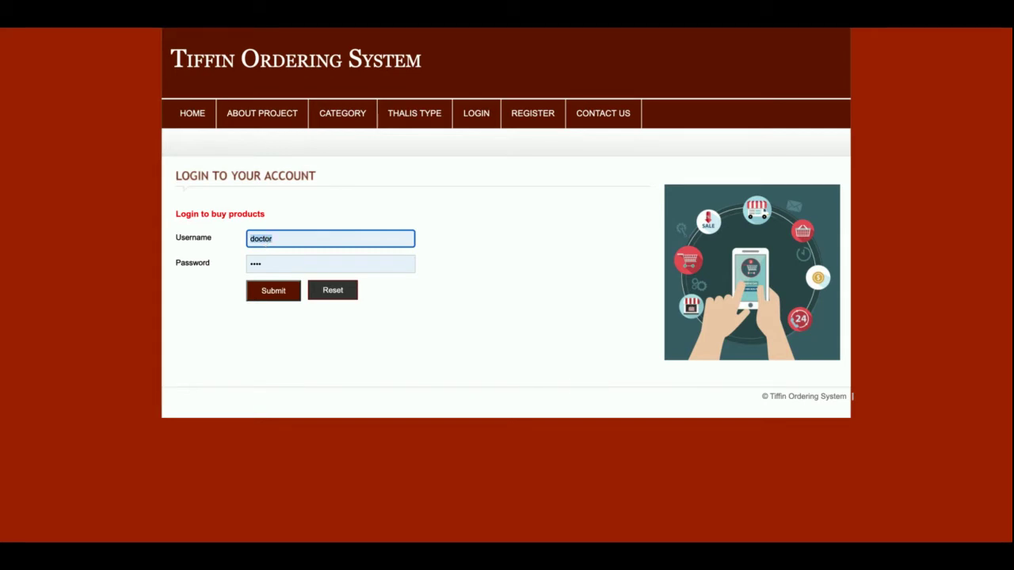
pyautogui.click(348, 128)
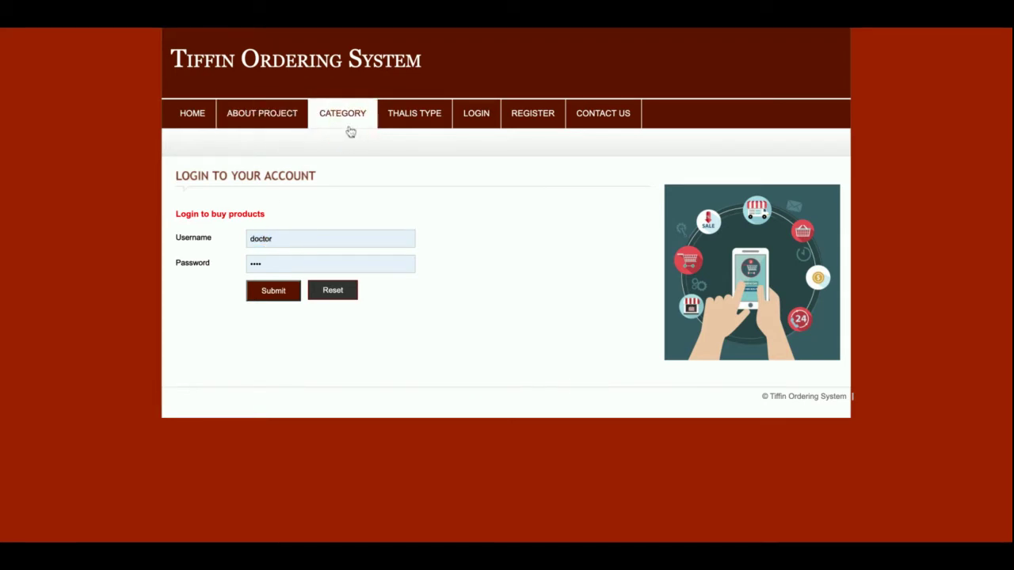
pyautogui.click(405, 123)
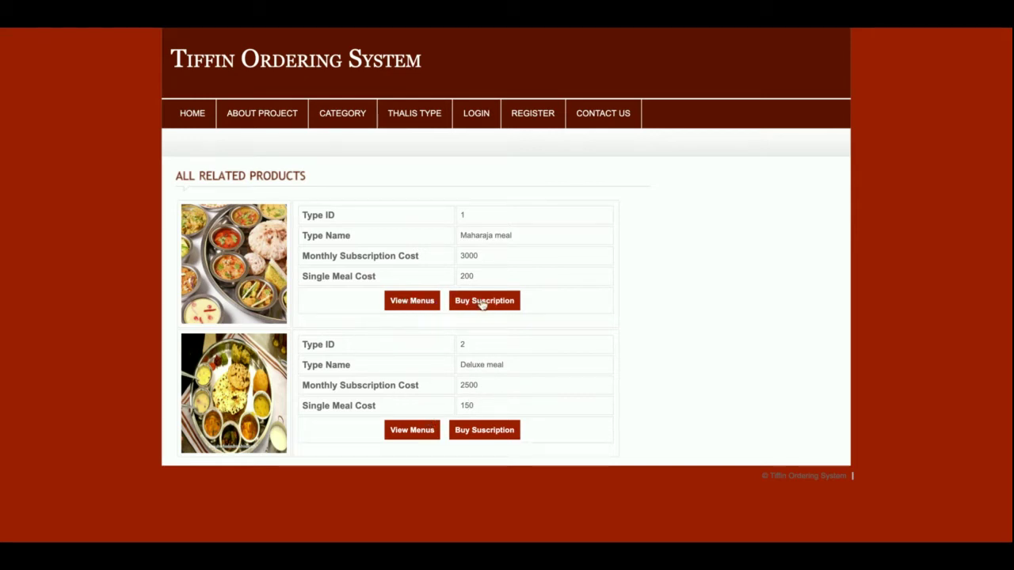
# Step: View the Maharaja meal menus, return, and buy a Maharaja meal subscription
pyautogui.click(412, 301)
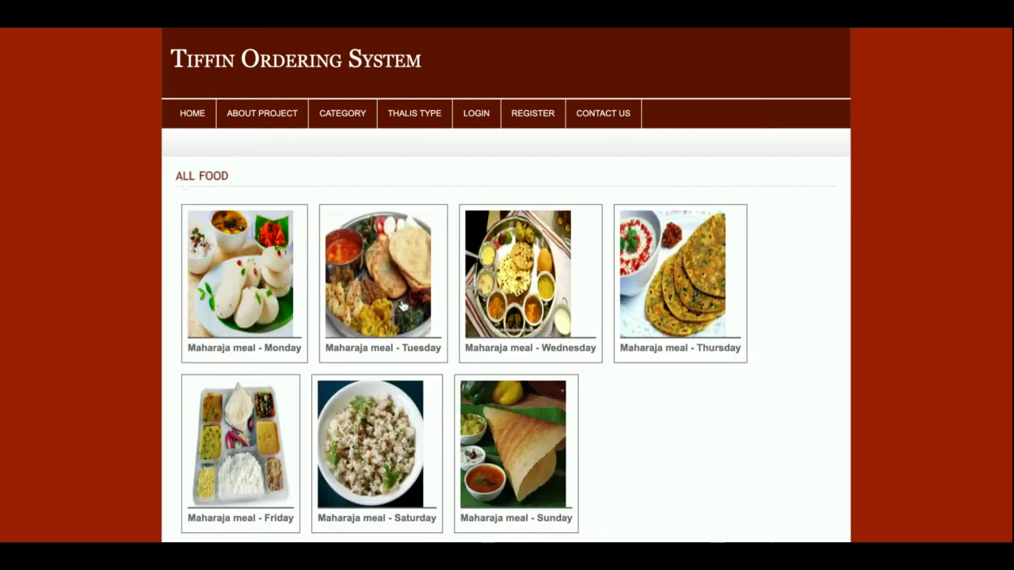
pyautogui.scroll(-1, 403, 306)
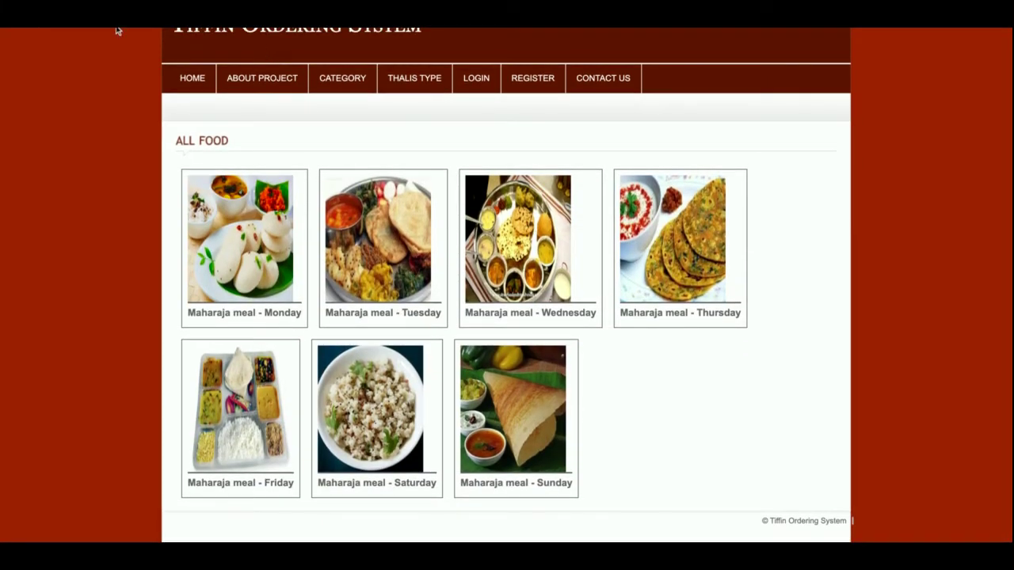
pyautogui.hotkey('alt', 'Left')
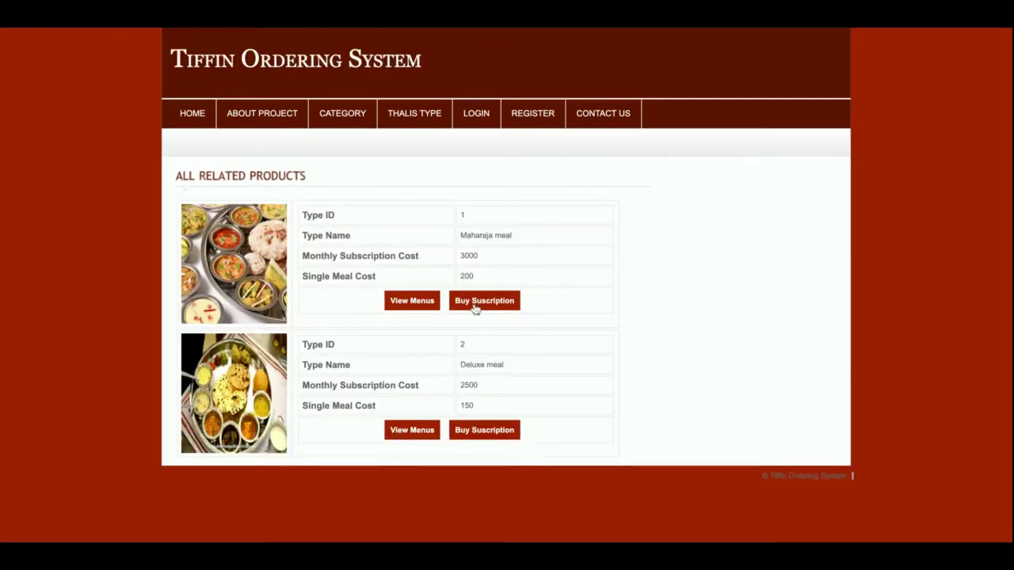
pyautogui.click(475, 305)
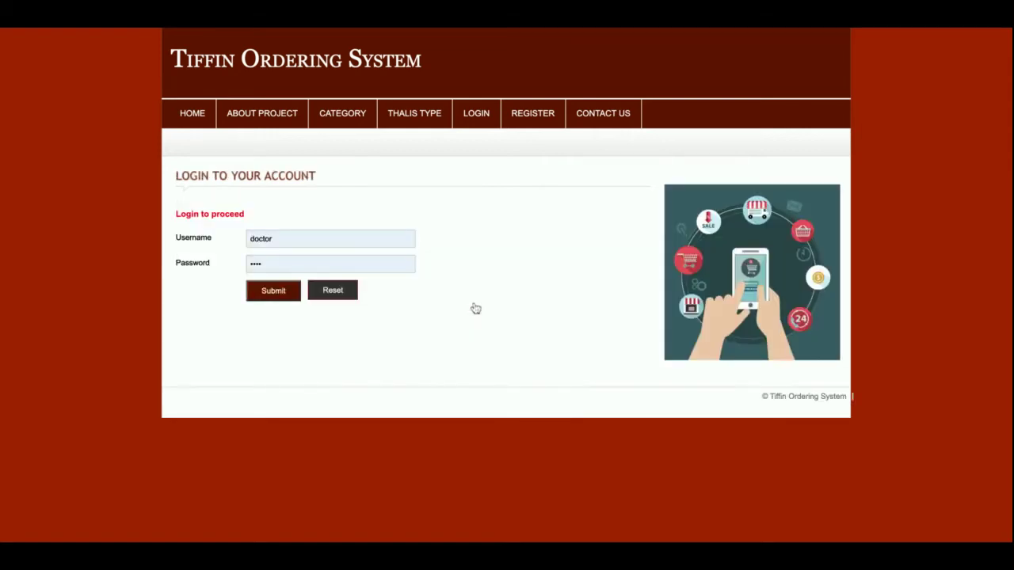
# Step: Look over the Thalis Type, Login and Register pages, then go to Contact Us
pyautogui.click(419, 128)
pyautogui.click(478, 115)
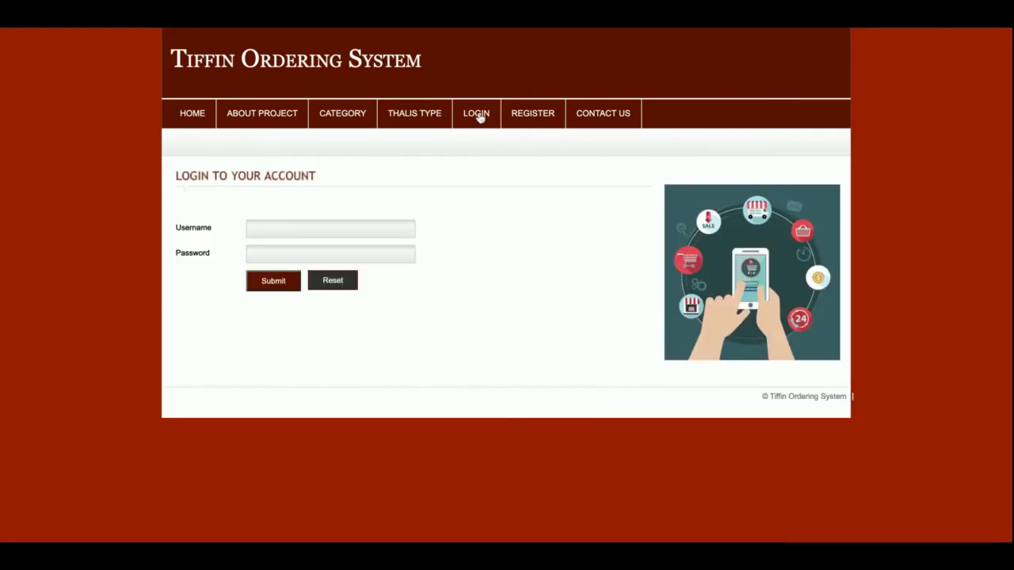
pyautogui.click(517, 118)
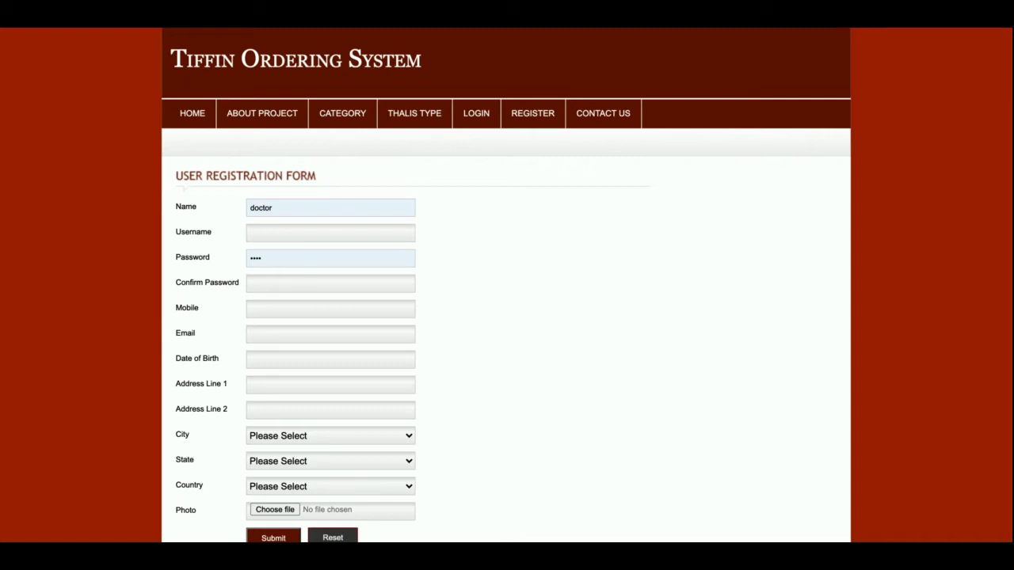
pyautogui.click(267, 237)
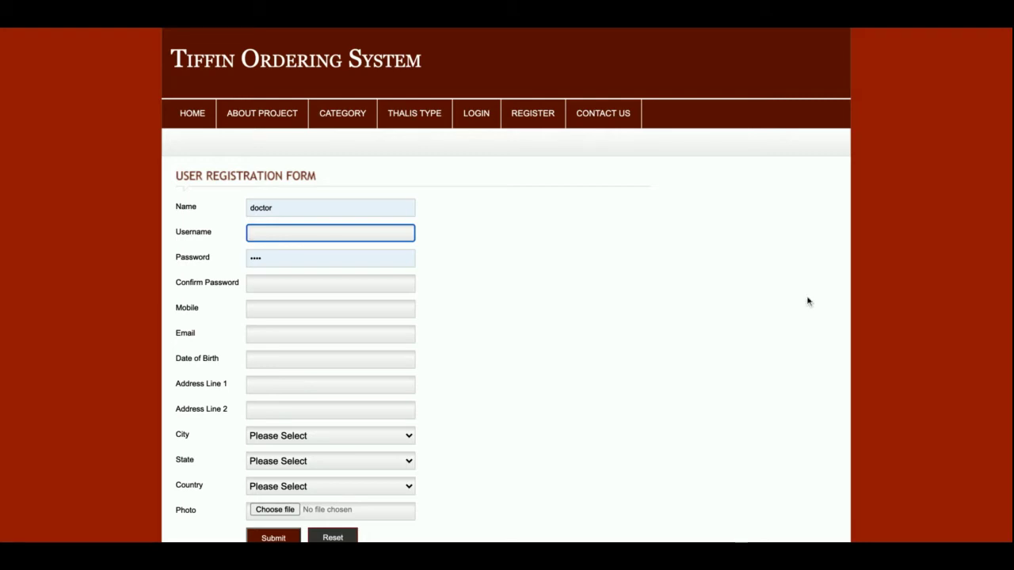
pyautogui.click(608, 113)
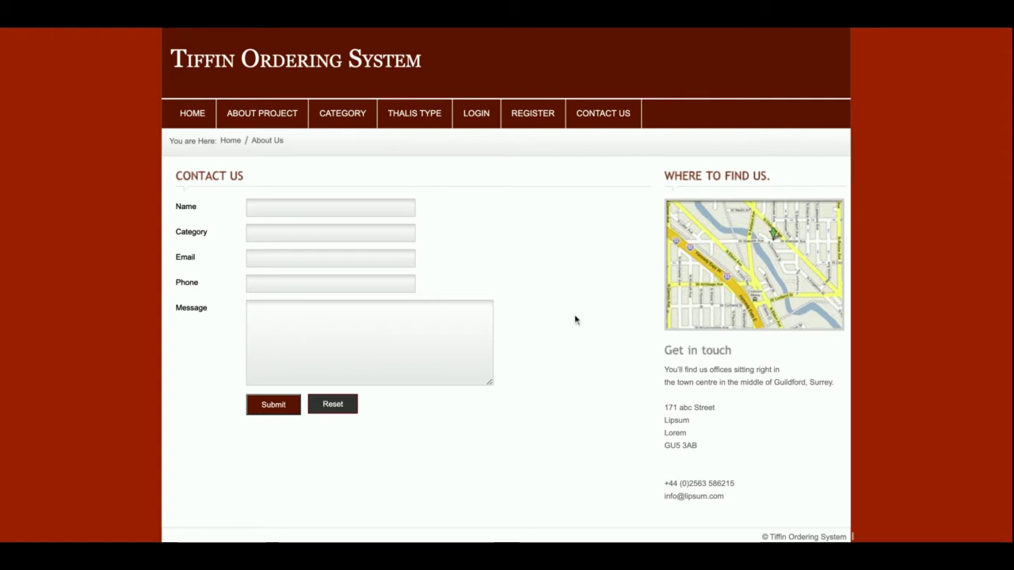
# Step: Log in on the customer login page with username 'admin' and its password
pyautogui.click(478, 116)
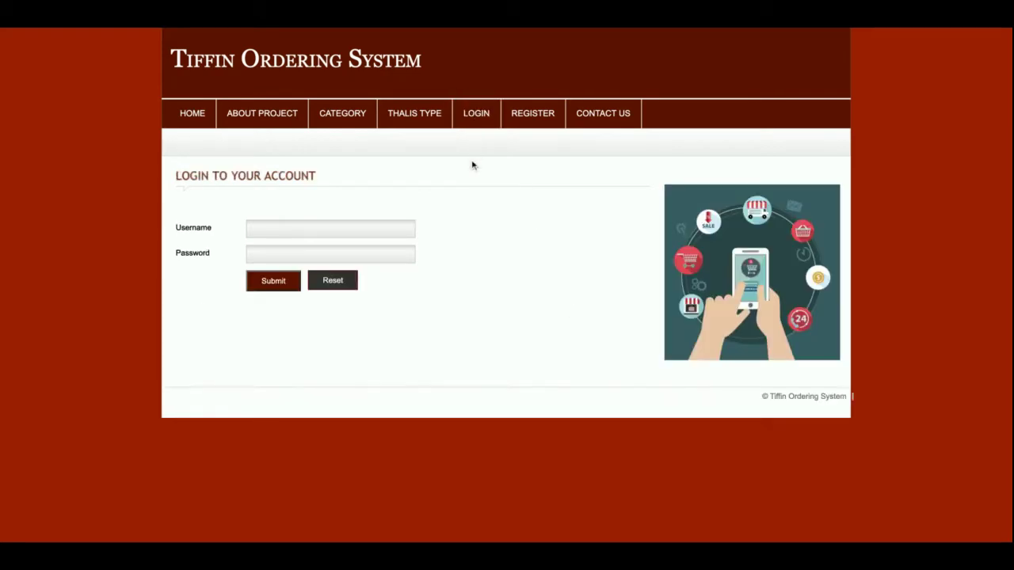
pyautogui.doubleClick(316, 226)
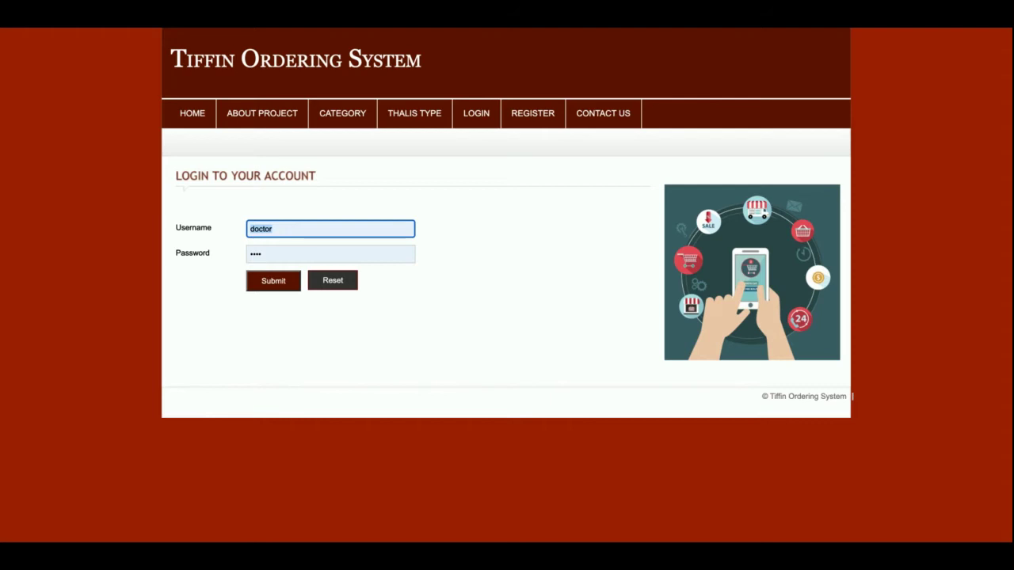
pyautogui.write('admin')
pyautogui.press('Tab')
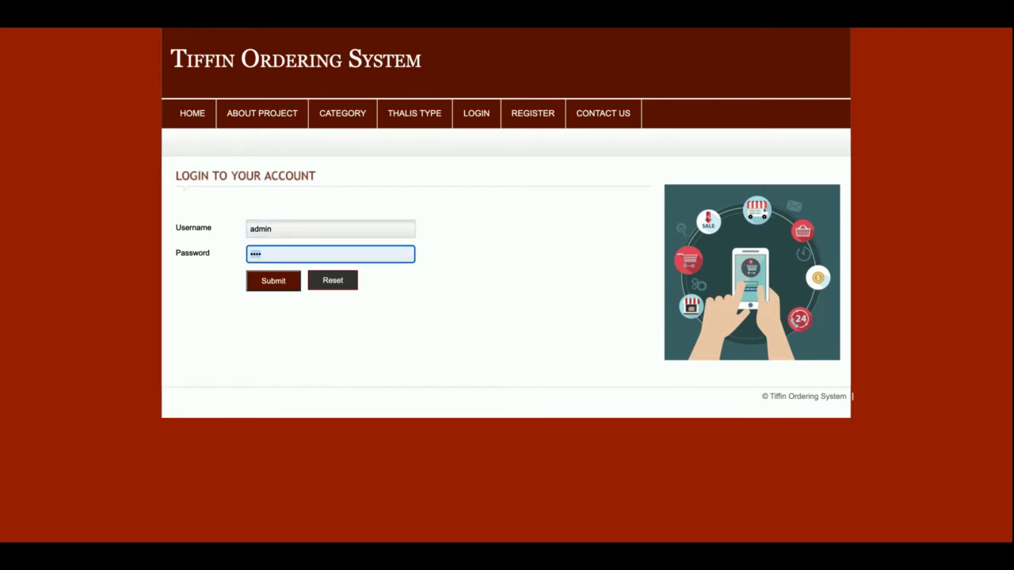
pyautogui.press('Return')
# Step: Visit Home and About Project, then go to the Customer Portal dashboard
pyautogui.scroll(-2, 247, 311)
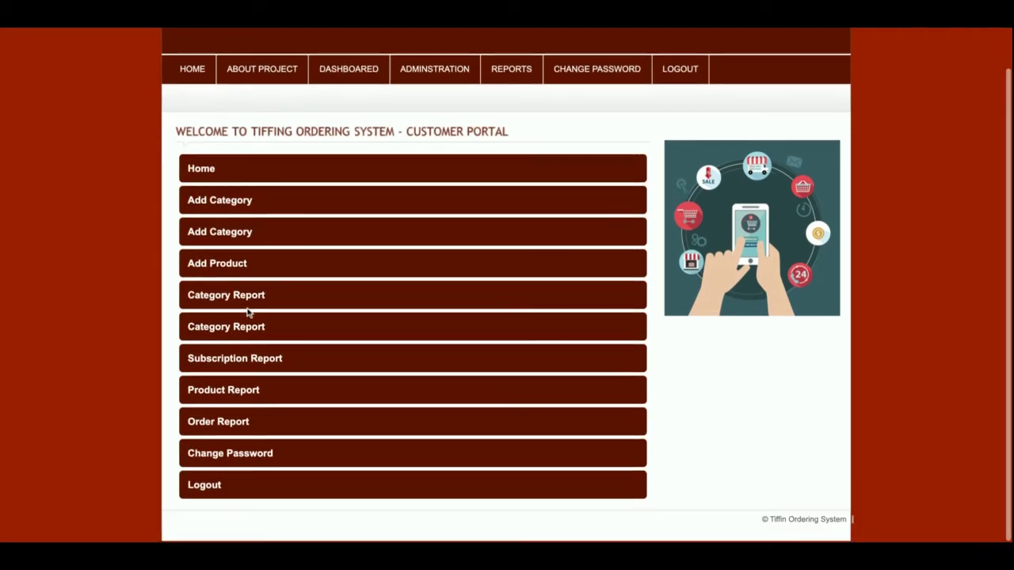
pyautogui.scroll(3, 247, 311)
pyautogui.scroll(-1, 506, 286)
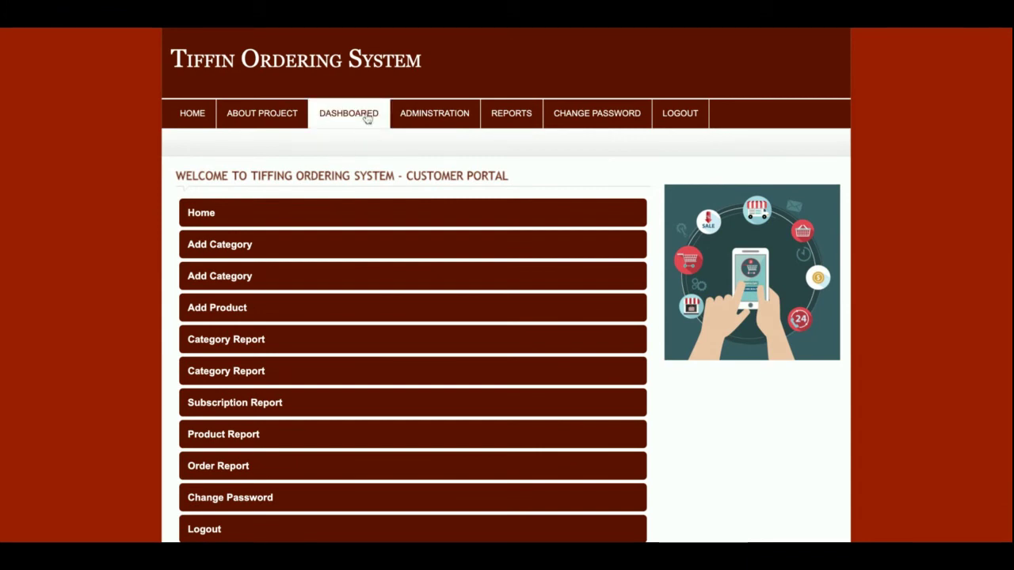
pyautogui.click(203, 118)
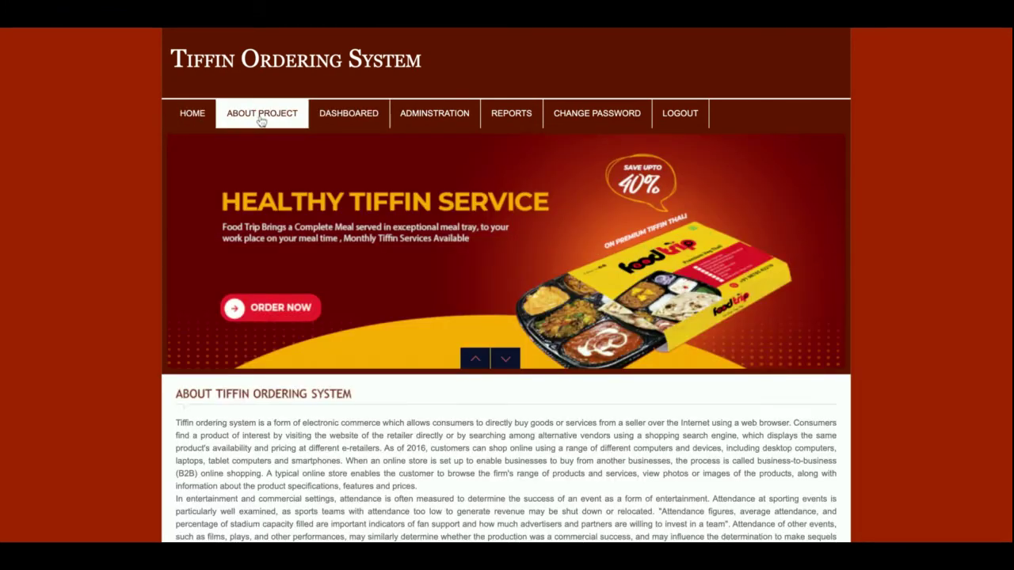
pyautogui.click(261, 119)
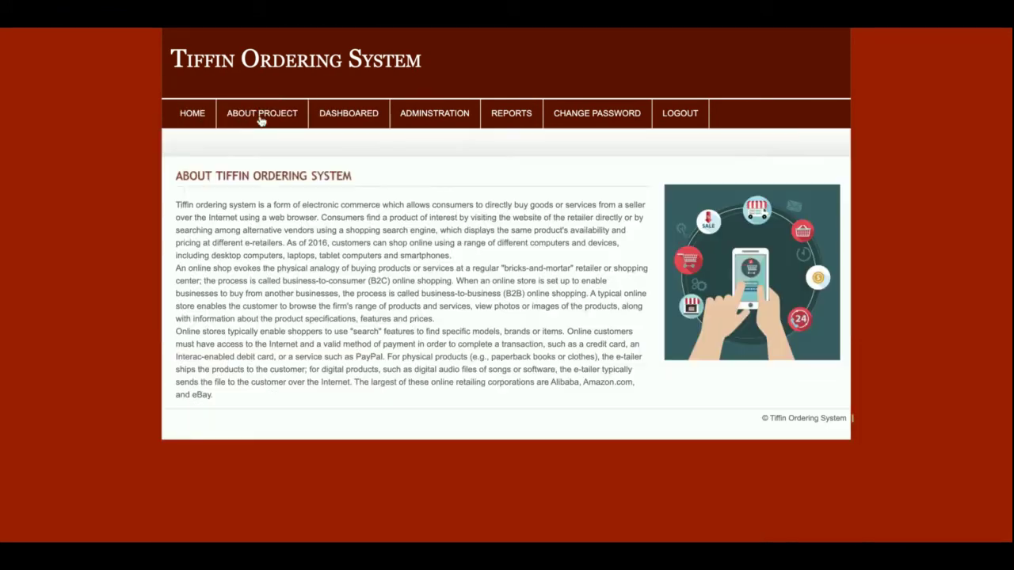
pyautogui.click(364, 116)
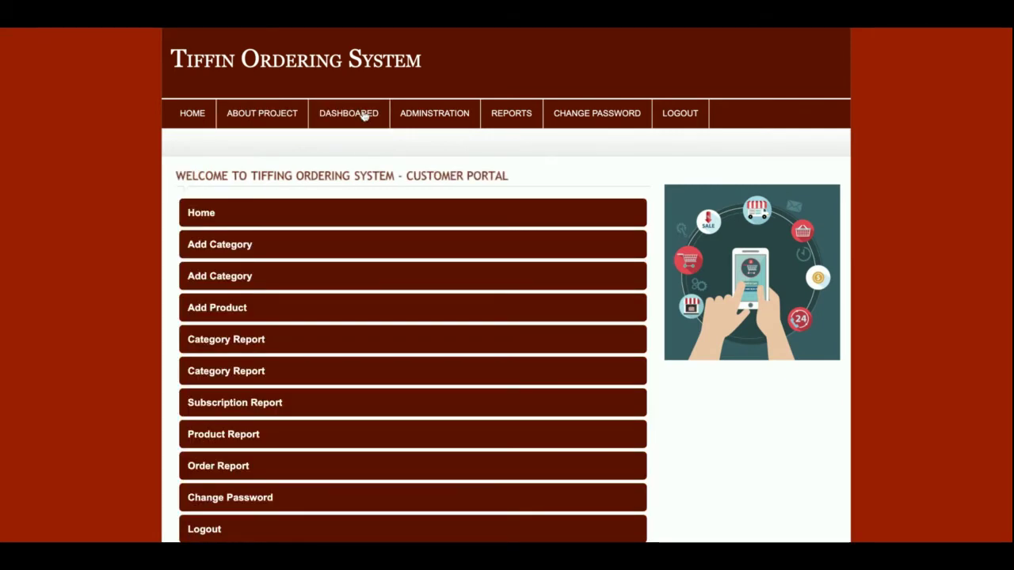
pyautogui.scroll(-1, 357, 274)
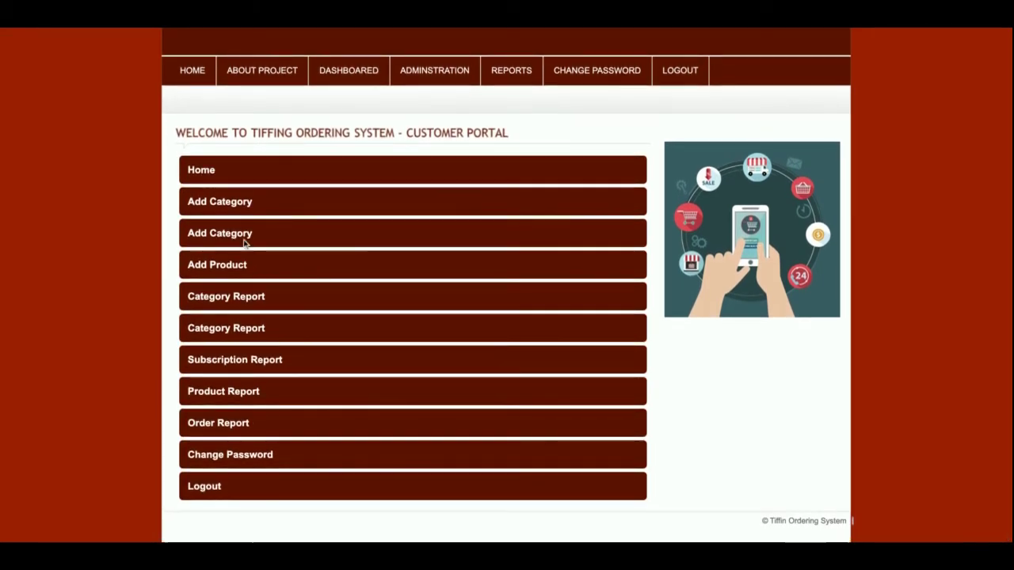
# Step: Look through the Add Category, Add Type and Add Companies forms
pyautogui.click(225, 204)
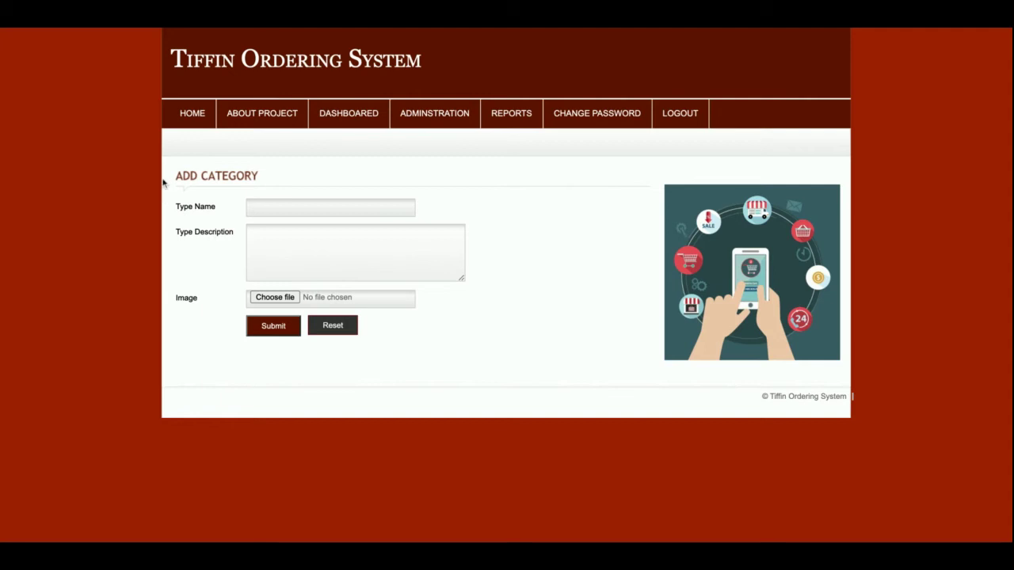
pyautogui.click(337, 116)
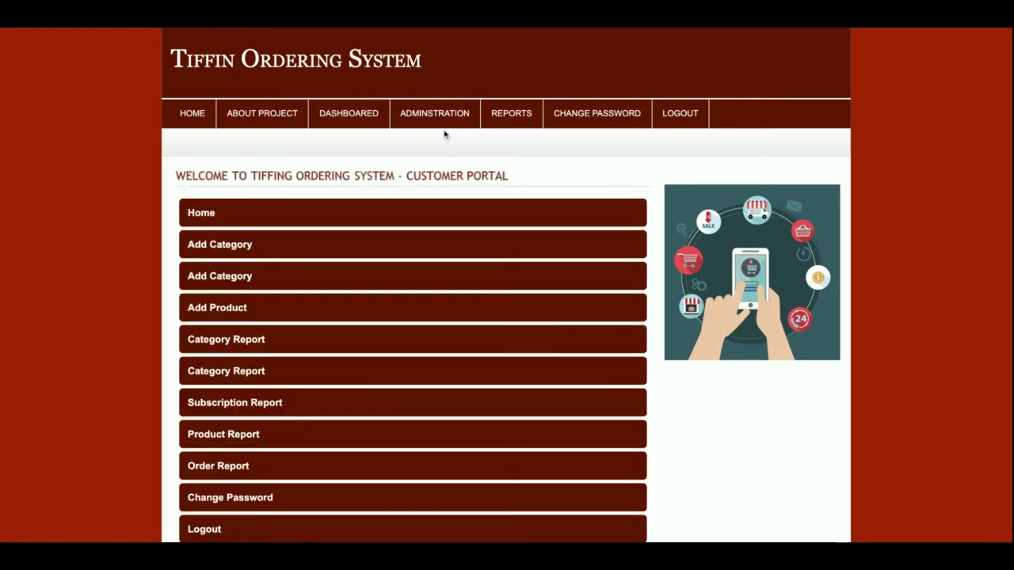
pyautogui.moveTo(437, 119)
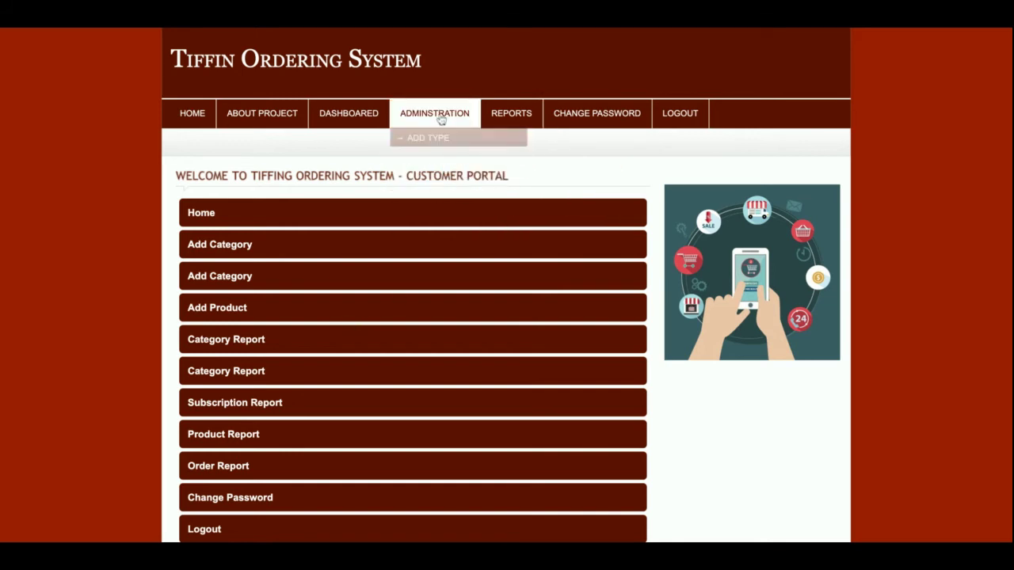
pyautogui.click(437, 141)
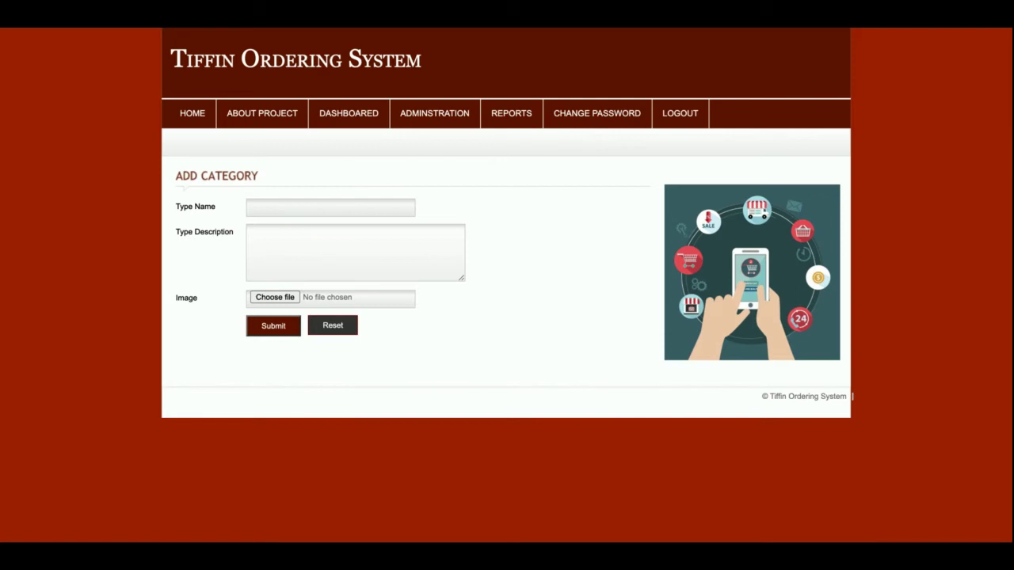
pyautogui.moveTo(444, 119)
pyautogui.click(458, 164)
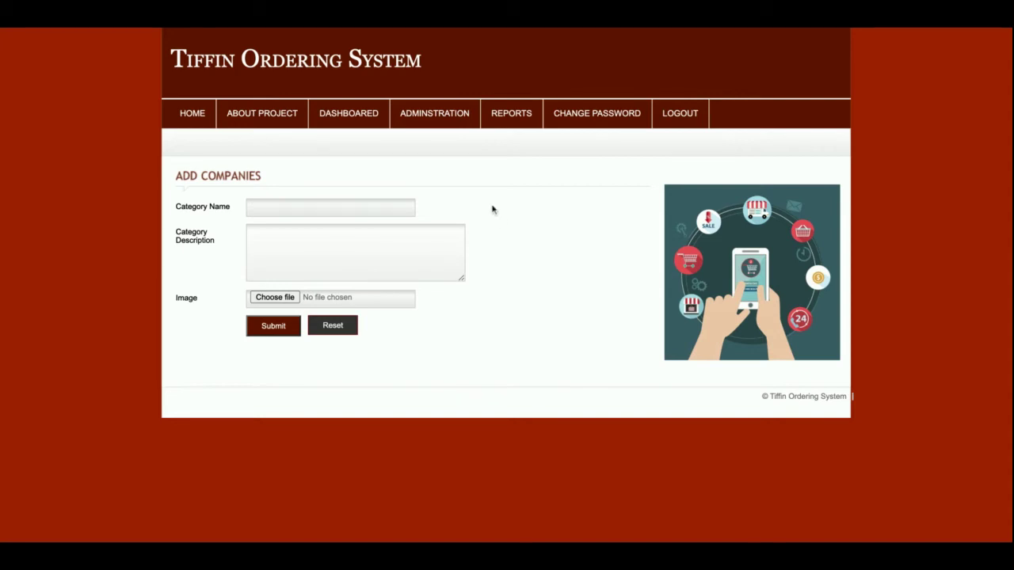
# Step: Bring up the empty Add Product form and highlight its Companies label
pyautogui.moveTo(441, 118)
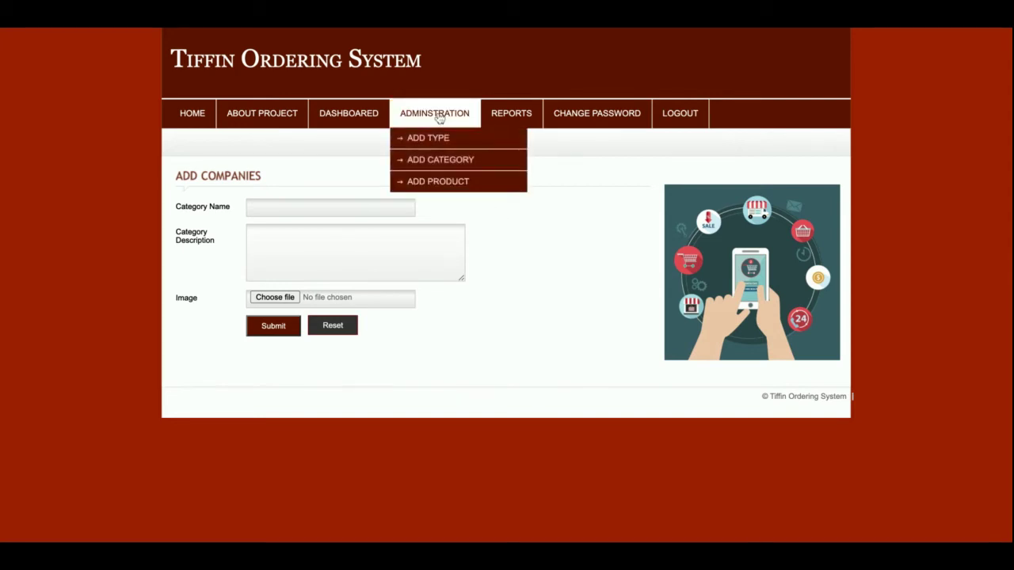
pyautogui.click(449, 183)
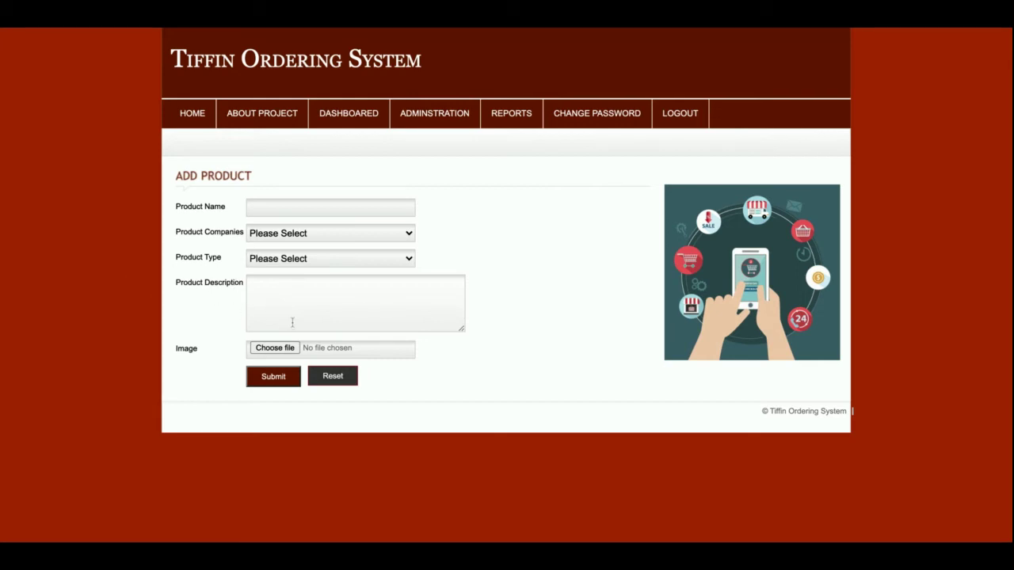
pyautogui.doubleClick(216, 236)
pyautogui.moveTo(441, 117)
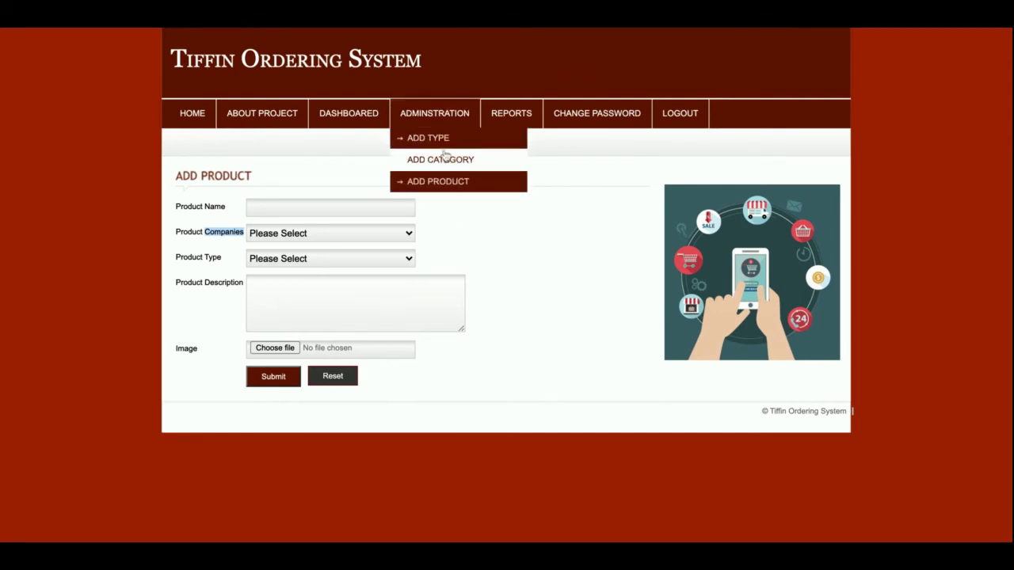
# Step: In the Type Report, review Maharaja meal and Deluxe meal, then edit Maharaja meal
pyautogui.moveTo(509, 118)
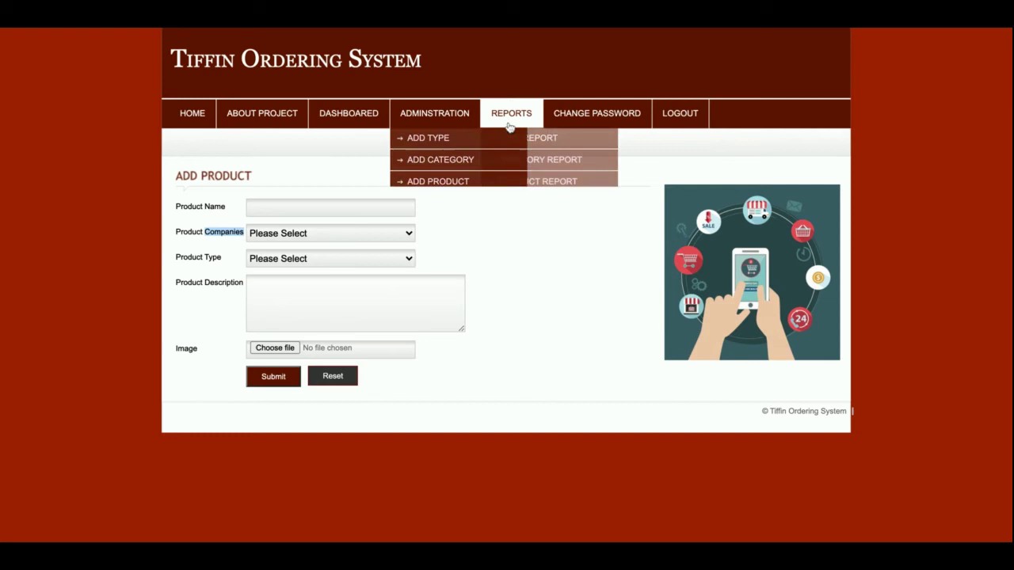
pyautogui.click(512, 139)
pyautogui.tripleClick(416, 274)
pyautogui.tripleClick(414, 313)
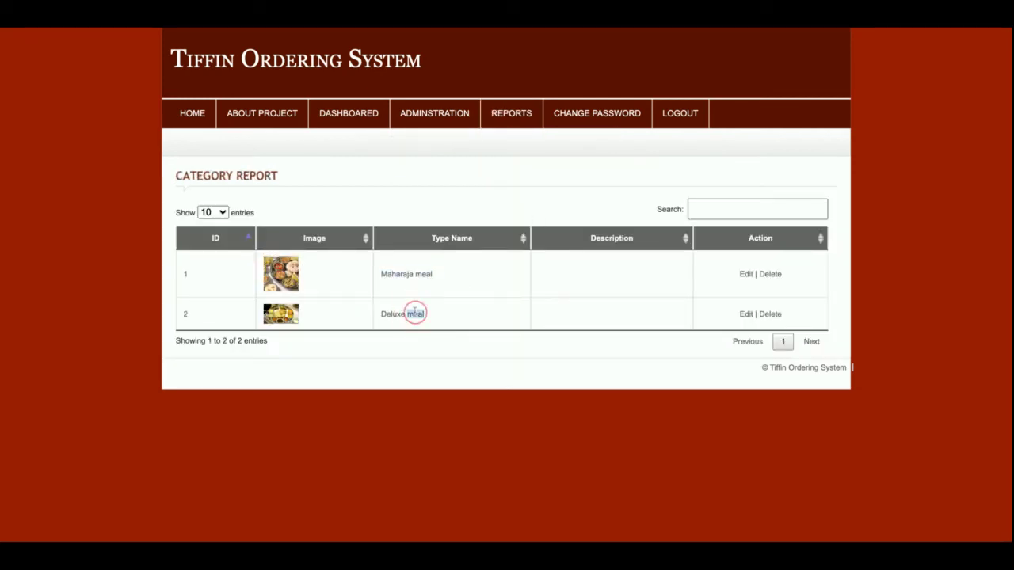
pyautogui.moveTo(514, 119)
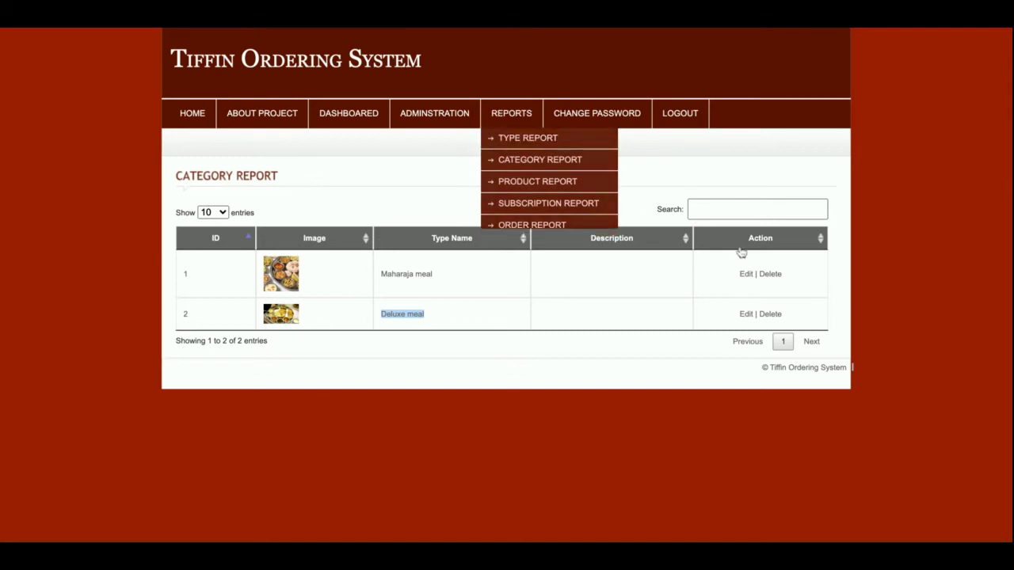
pyautogui.click(746, 275)
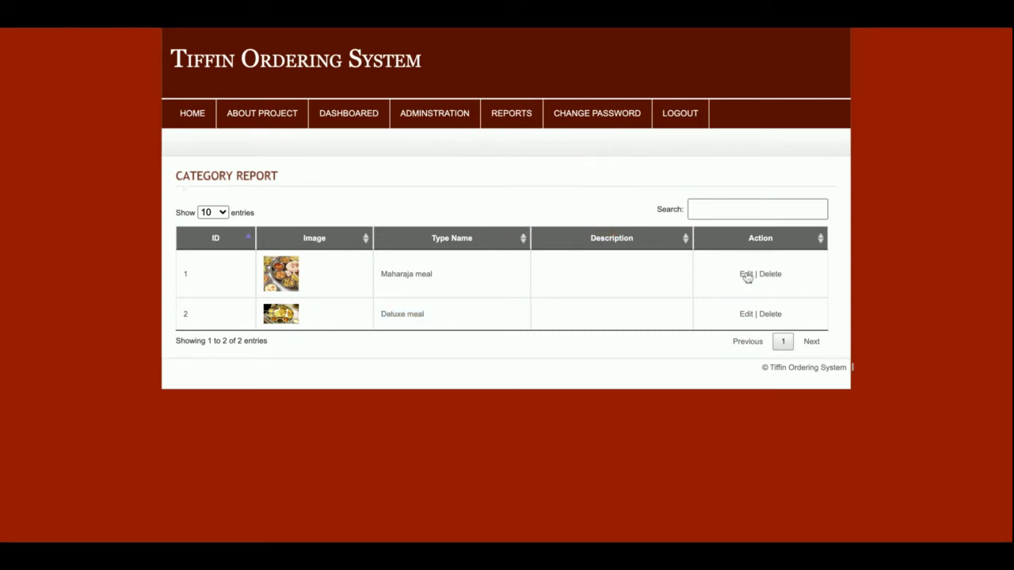
# Step: Copy 'Maharaja meal' into the Type Description and submit the update
pyautogui.click(287, 247)
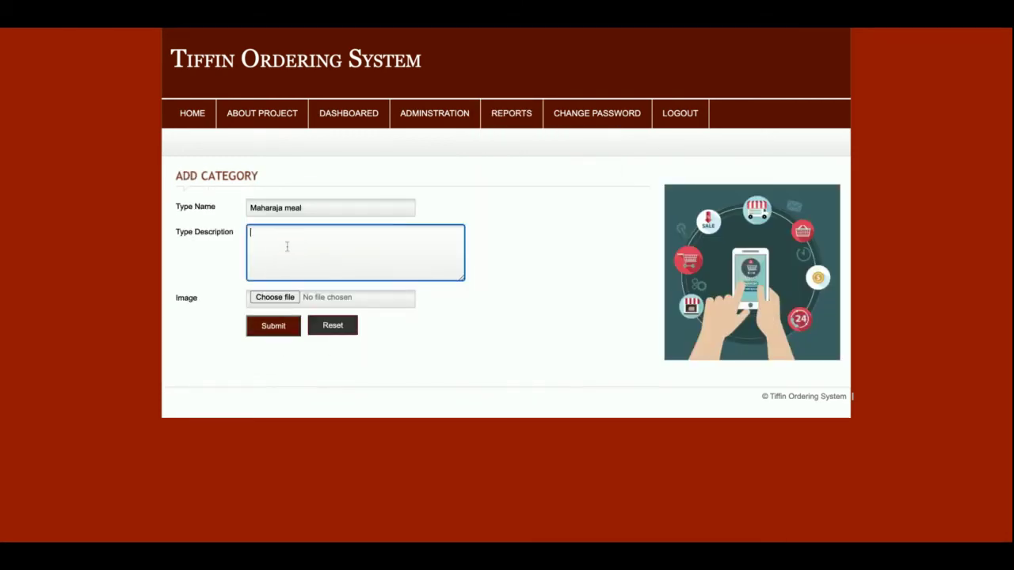
pyautogui.tripleClick(284, 214)
pyautogui.hotkey('ctrl', 'c')
pyautogui.click(274, 255)
pyautogui.hotkey('ctrl', 'v')
pyautogui.click(257, 335)
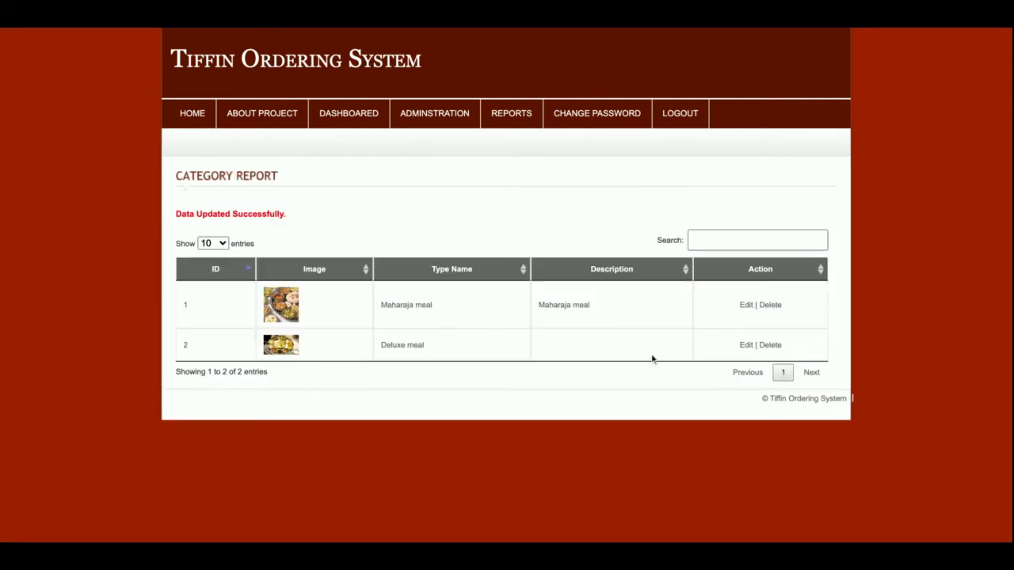
# Step: Search the type report for 'delus', then sort it by Description both ways
pyautogui.click(749, 239)
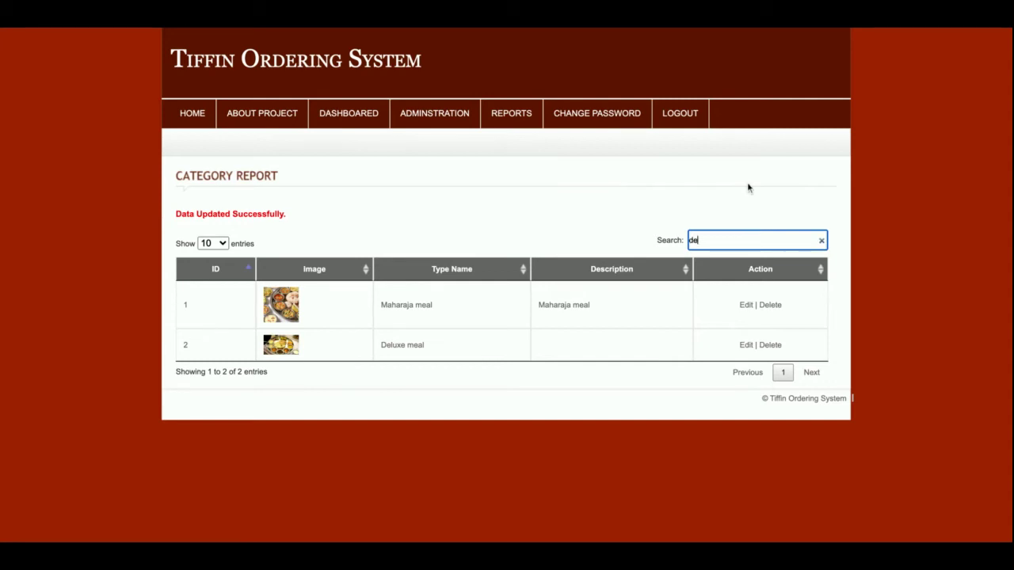
pyautogui.write('delus')
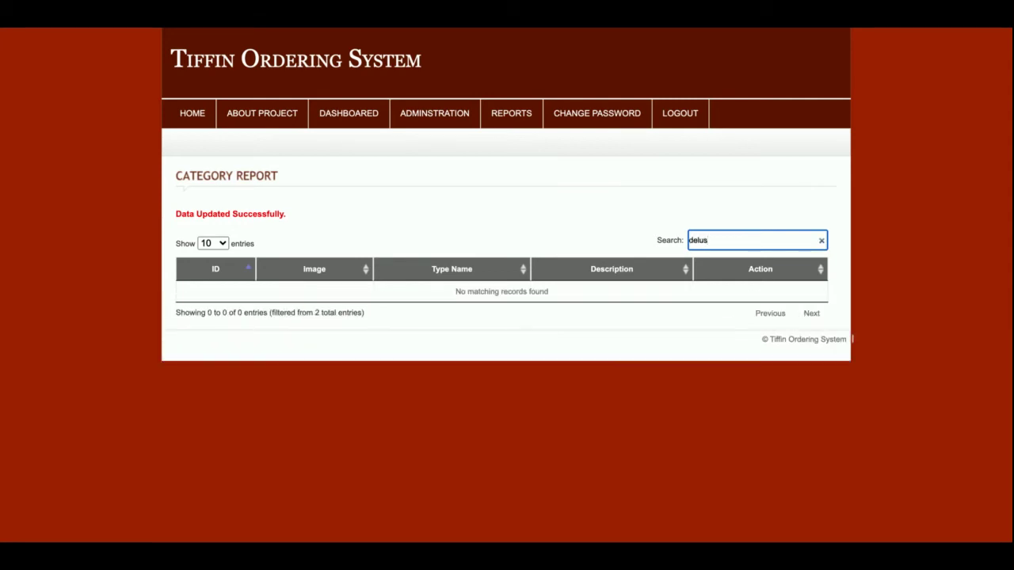
pyautogui.press('BackSpace')
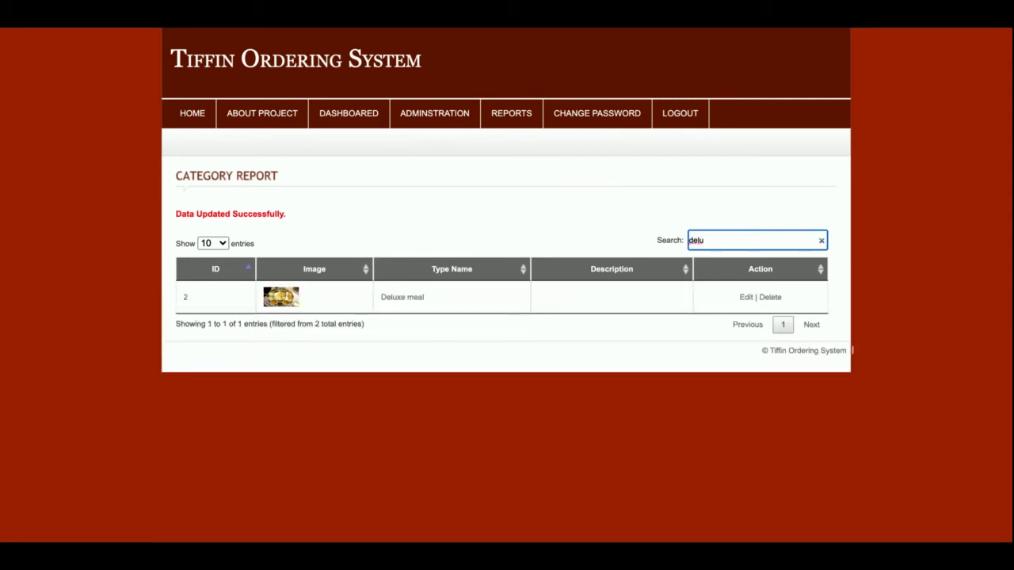
pyautogui.press('BackSpace')
pyautogui.press('BackSpace')
pyautogui.press('BackSpace')
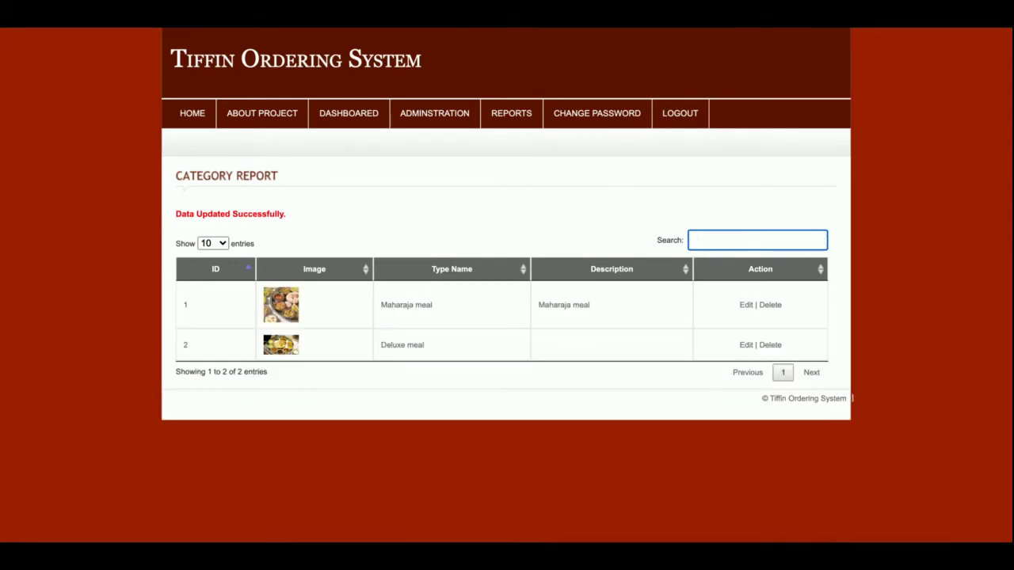
pyautogui.click(671, 268)
pyautogui.click(671, 268)
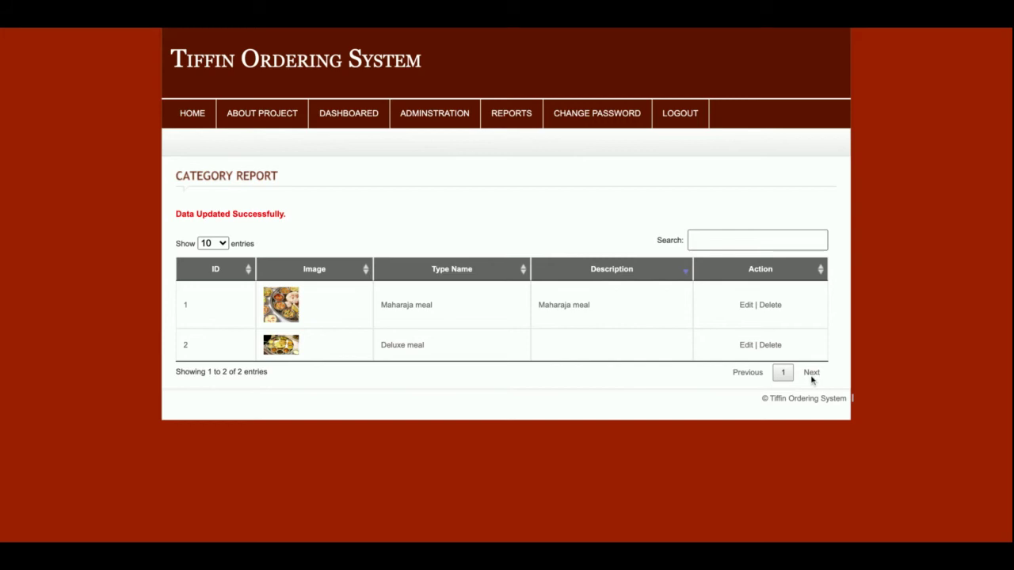
# Step: Edit the Breakfast category from the Category Report
pyautogui.click(523, 116)
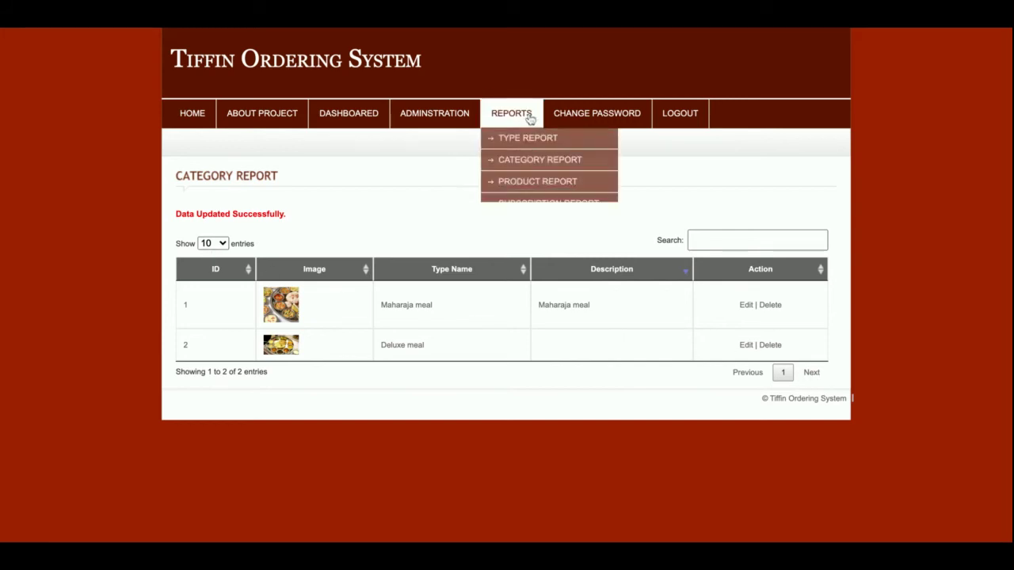
pyautogui.moveTo(511, 117)
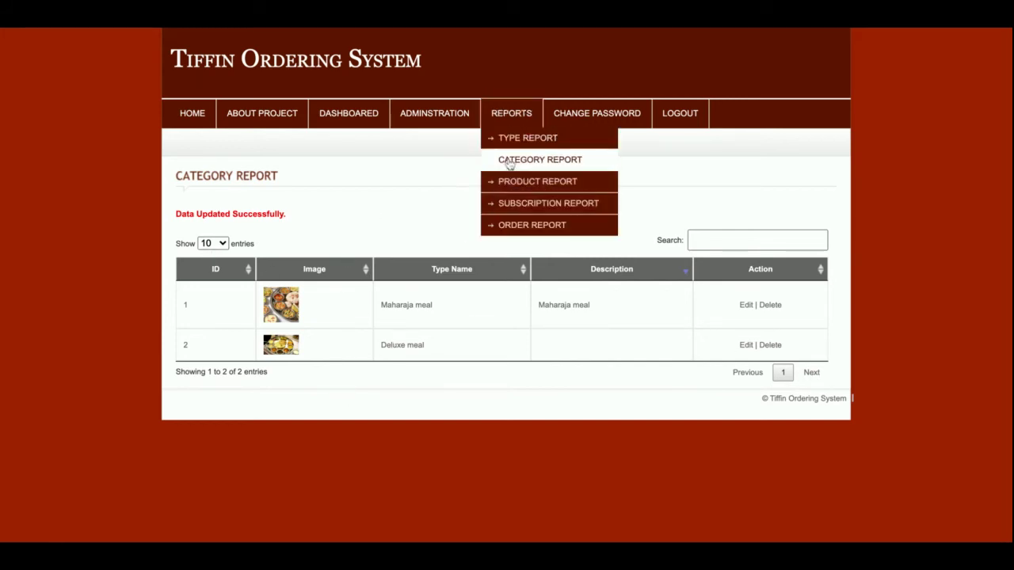
pyautogui.click(511, 167)
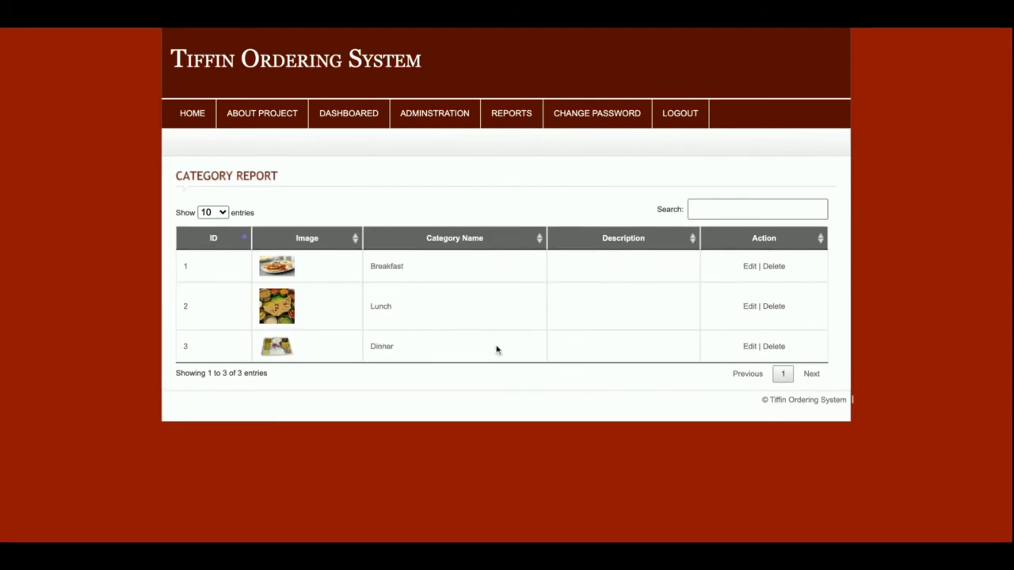
pyautogui.click(750, 266)
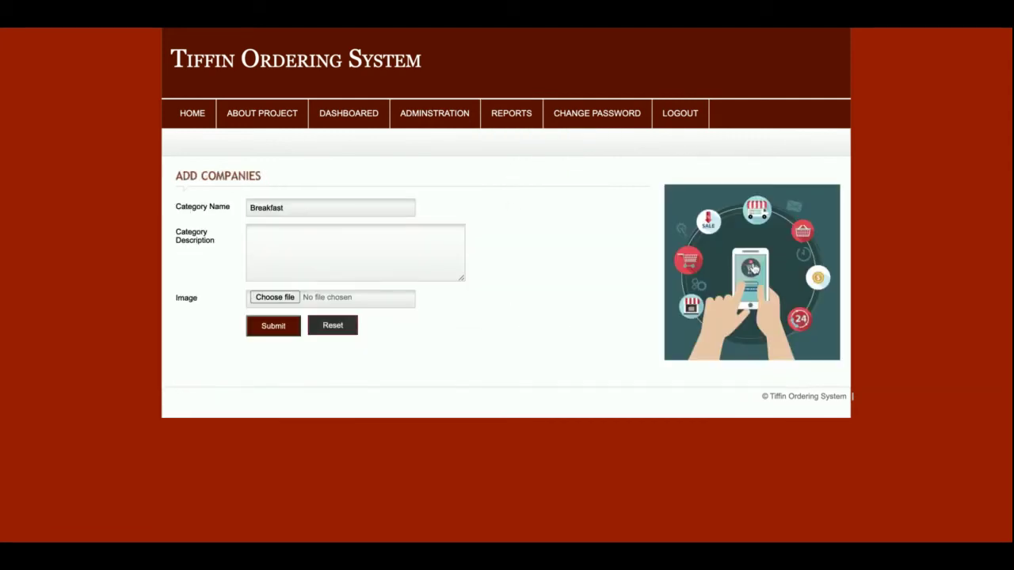
# Step: Scroll the Product Report, then page to page two and back to page one
pyautogui.moveTo(532, 119)
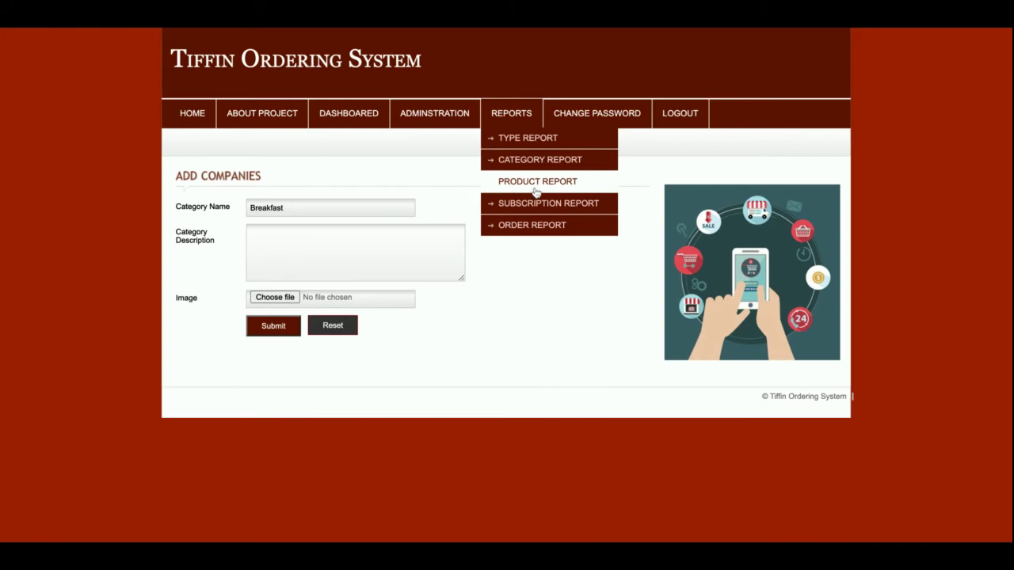
pyautogui.click(535, 183)
pyautogui.scroll(-3, 498, 332)
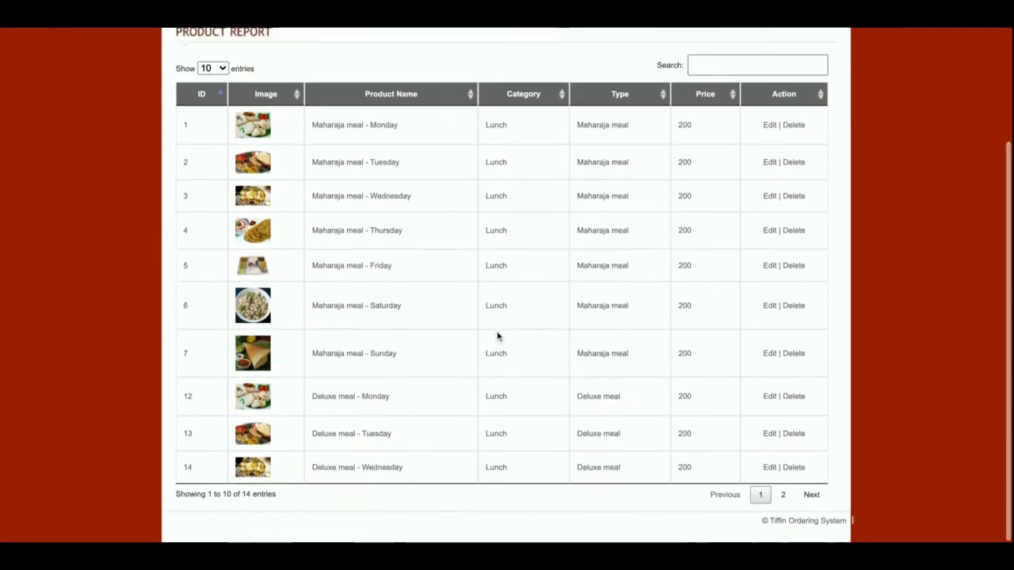
pyautogui.scroll(3, 498, 337)
pyautogui.scroll(-3, 314, 178)
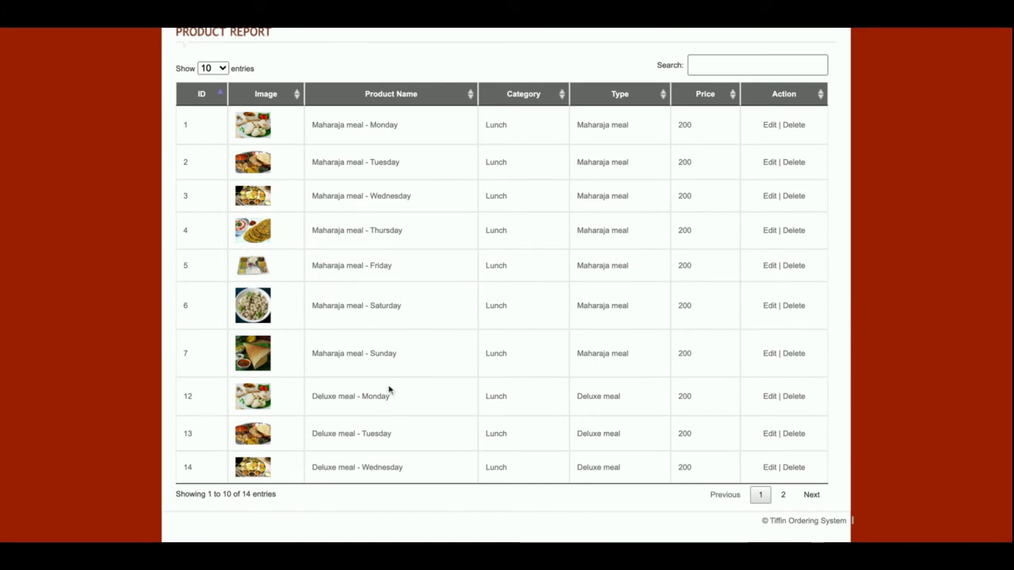
pyautogui.scroll(1, 388, 388)
pyautogui.scroll(-1, 388, 386)
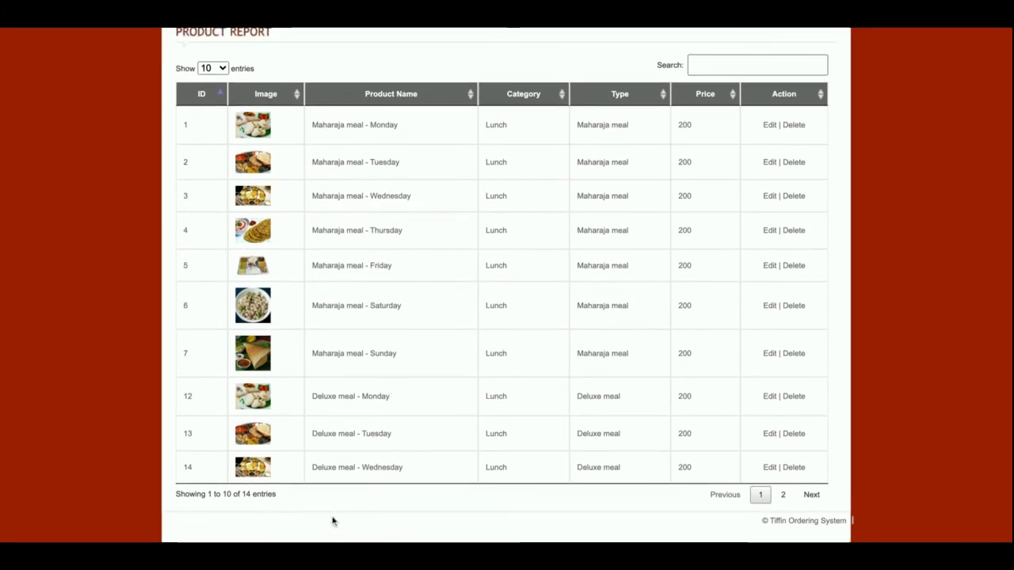
pyautogui.tripleClick(219, 497)
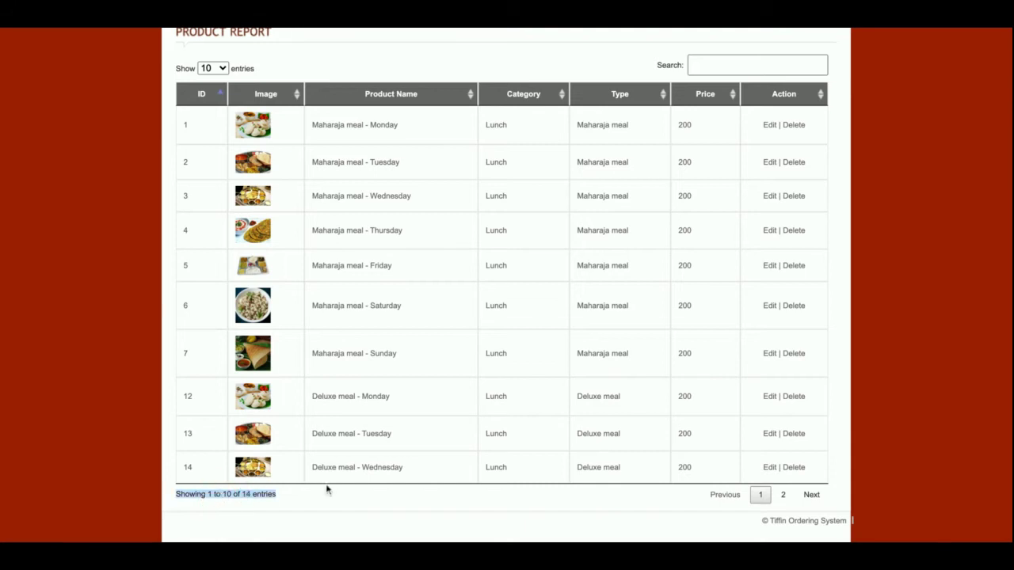
pyautogui.click(213, 504)
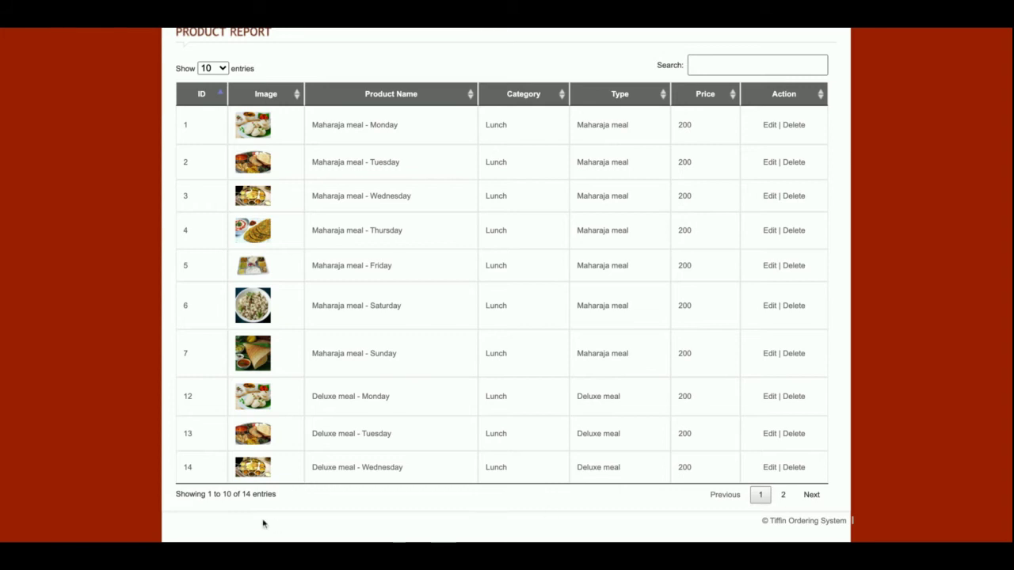
pyautogui.click(801, 492)
pyautogui.click(762, 426)
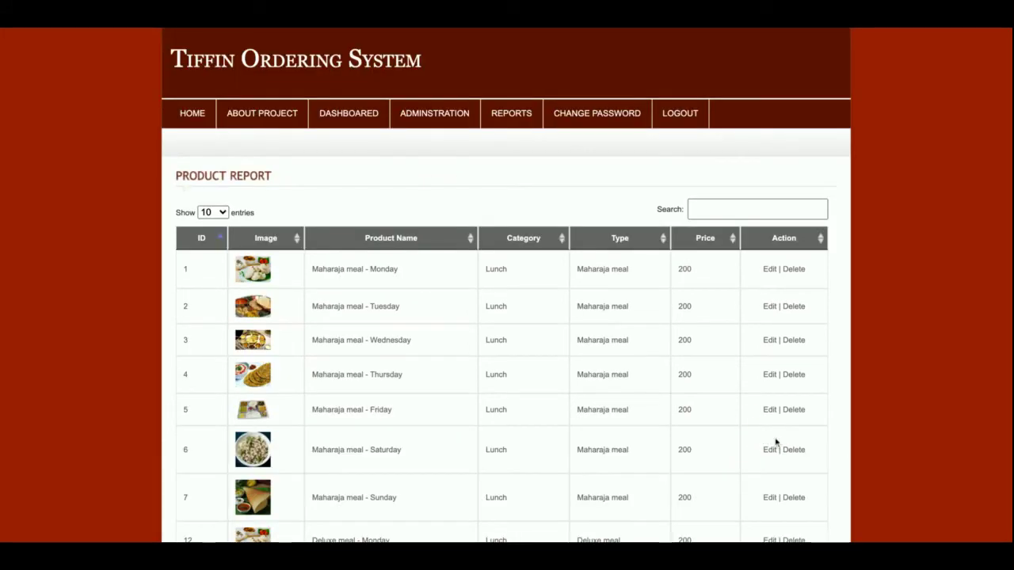
# Step: Filter the Product Report by searching 'sun'
pyautogui.click(740, 213)
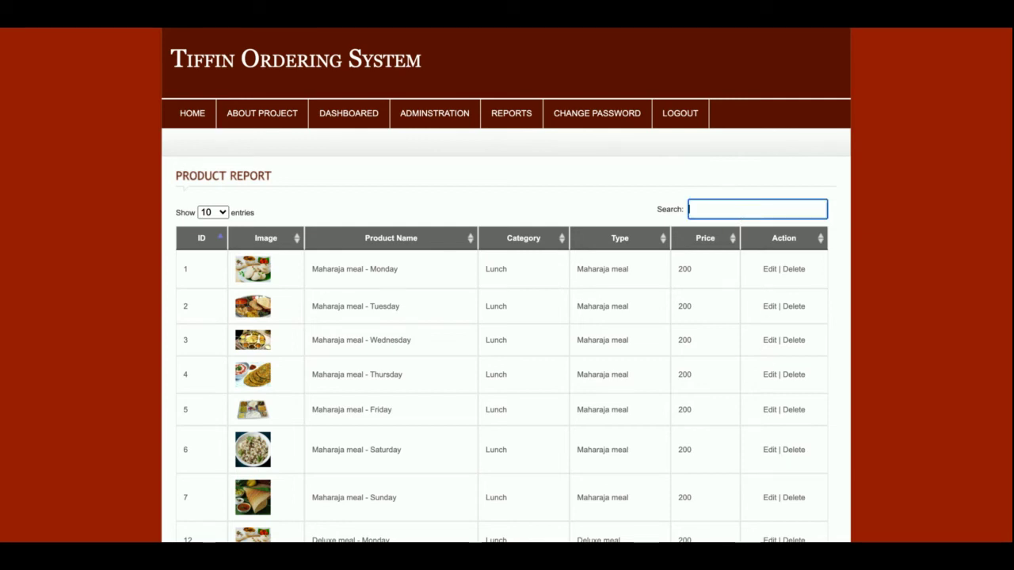
pyautogui.write('as')
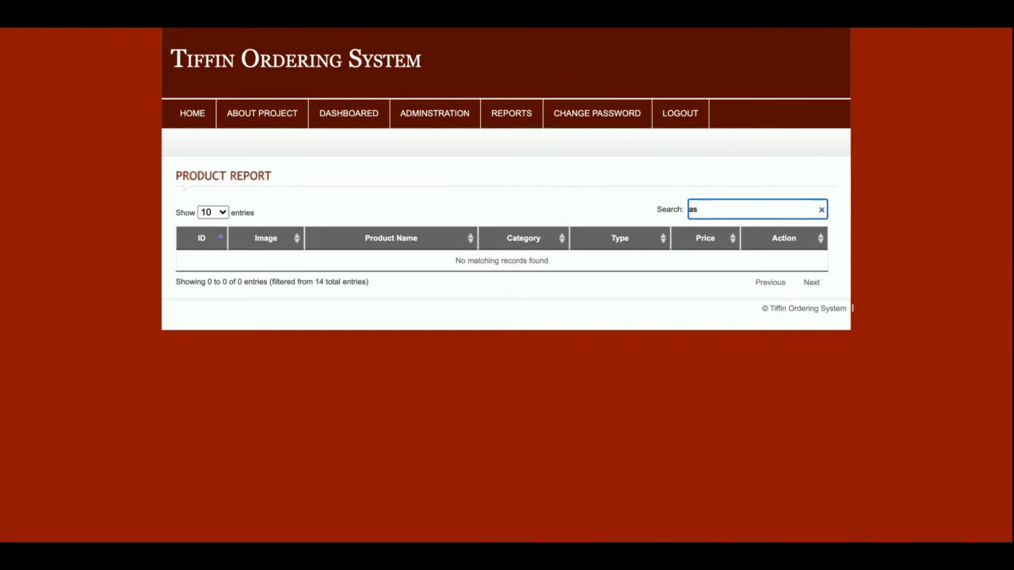
pyautogui.press('BackSpace')
pyautogui.press('BackSpace')
pyautogui.write('sunf')
pyautogui.press('BackSpace')
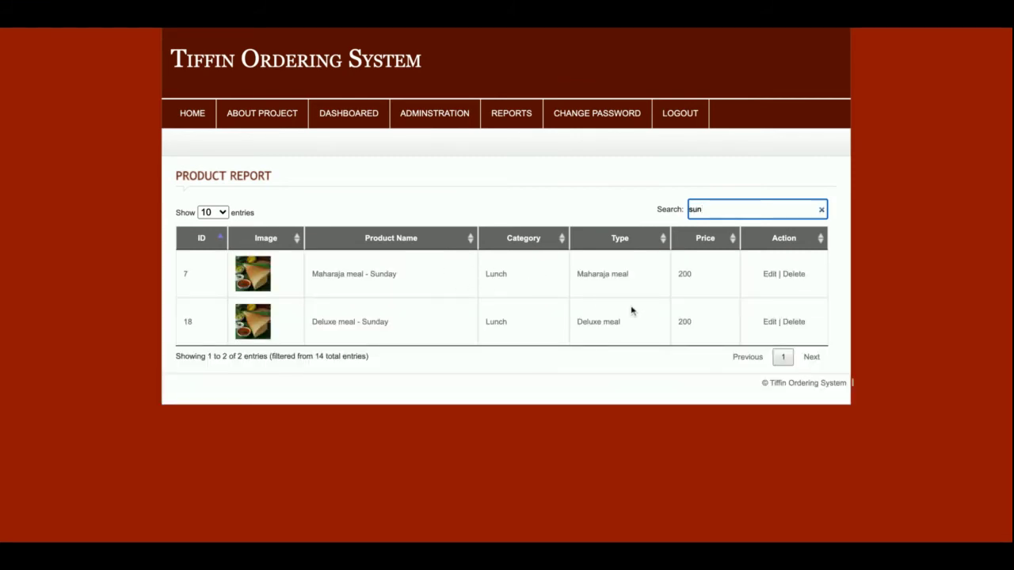
# Step: View subscription 1 in the Subscription Report: Maharaja meal, 9–25 September 2020
pyautogui.moveTo(523, 113)
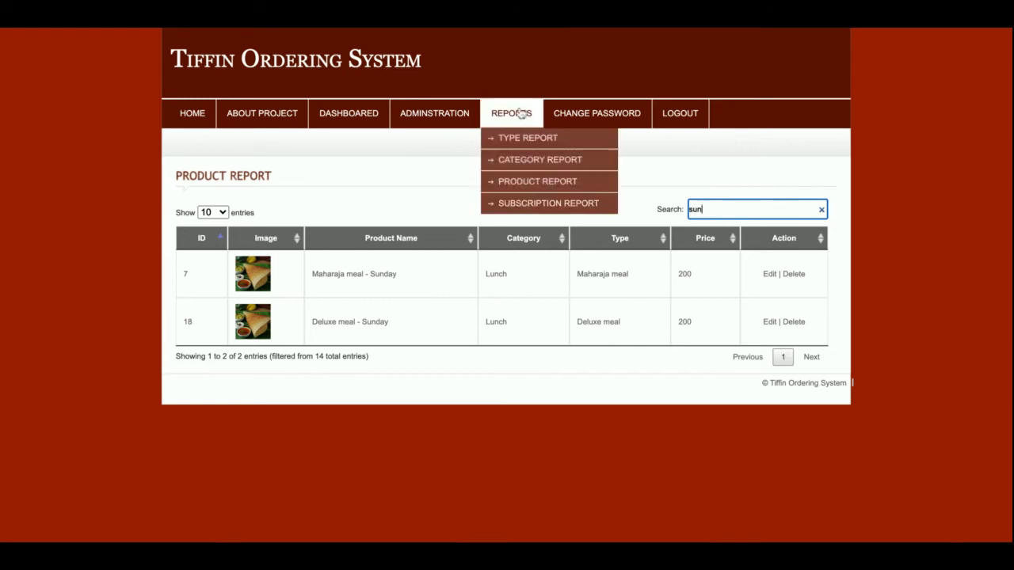
pyautogui.click(531, 181)
pyautogui.moveTo(506, 119)
pyautogui.click(513, 202)
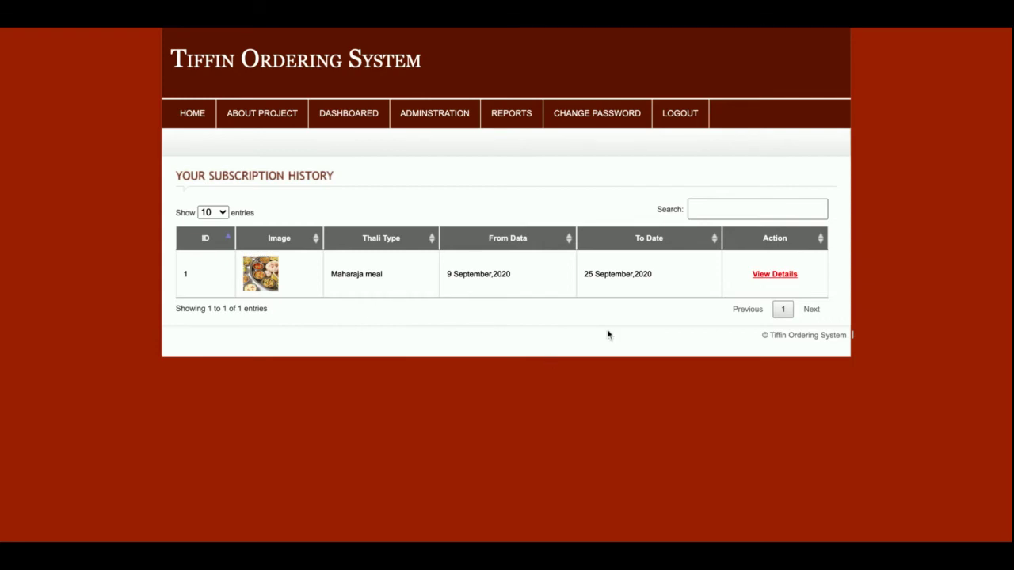
pyautogui.click(781, 276)
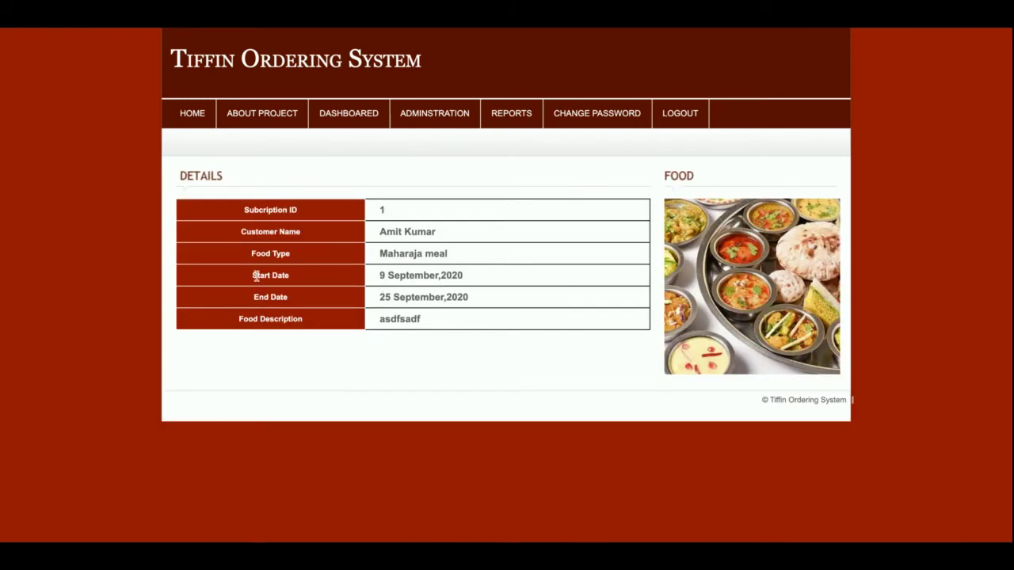
pyautogui.moveTo(255, 274); pyautogui.dragTo(493, 301)
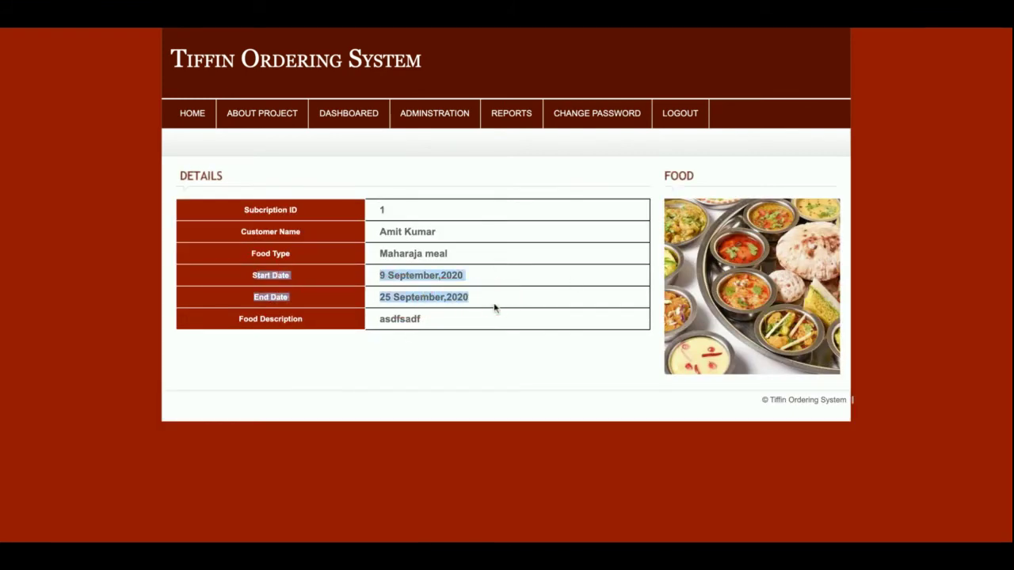
pyautogui.tripleClick(431, 256)
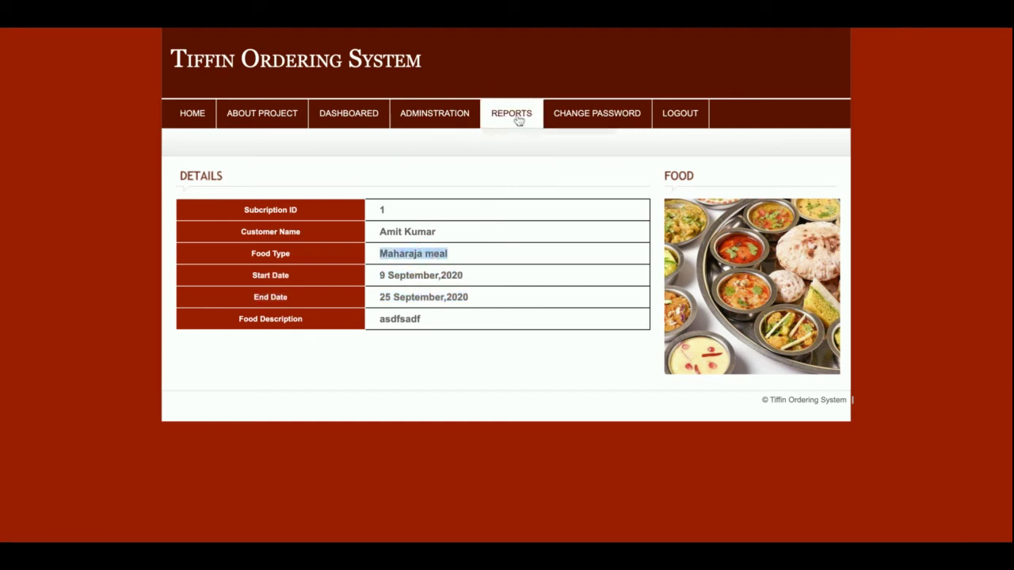
# Step: From the Order Report, view the details of order 3: one Maharaja meal - Wednesday totalling 1170
pyautogui.moveTo(519, 119)
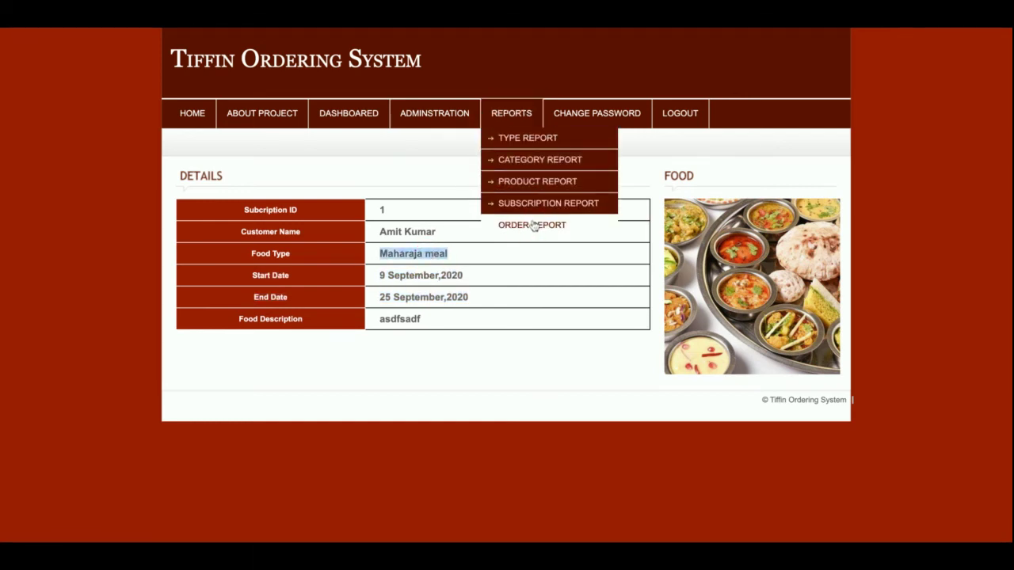
pyautogui.click(534, 225)
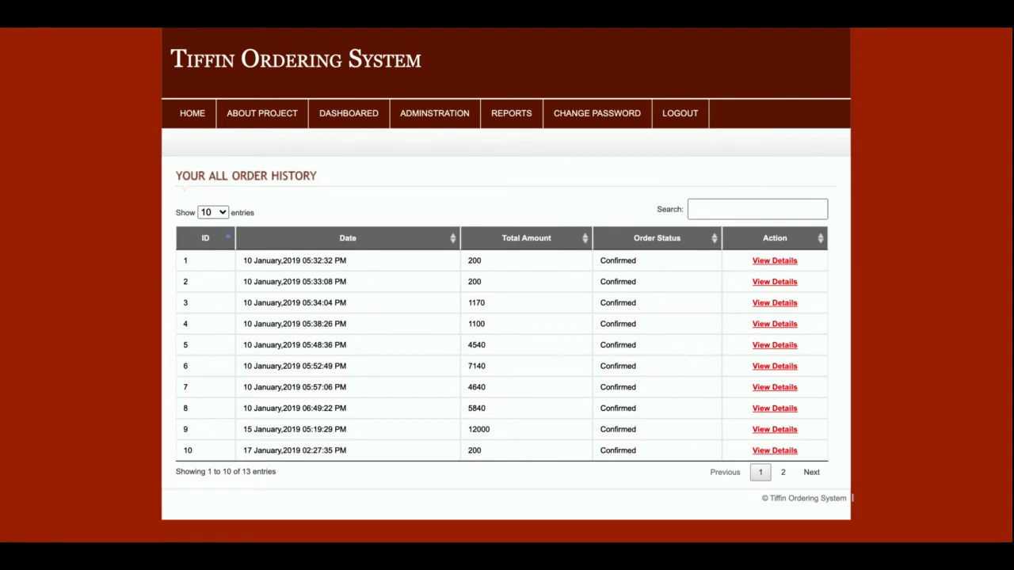
pyautogui.click(777, 302)
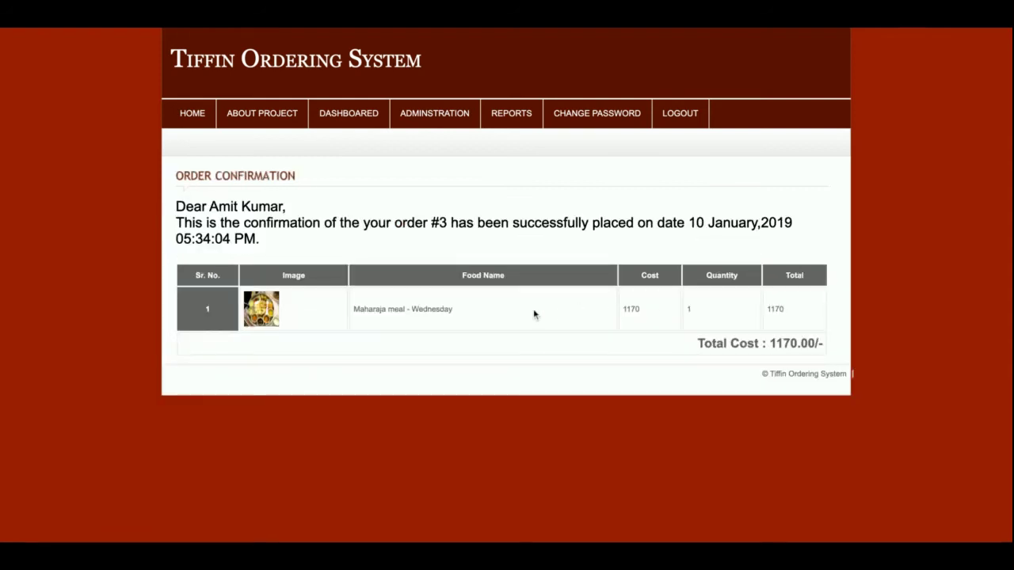
pyautogui.tripleClick(397, 309)
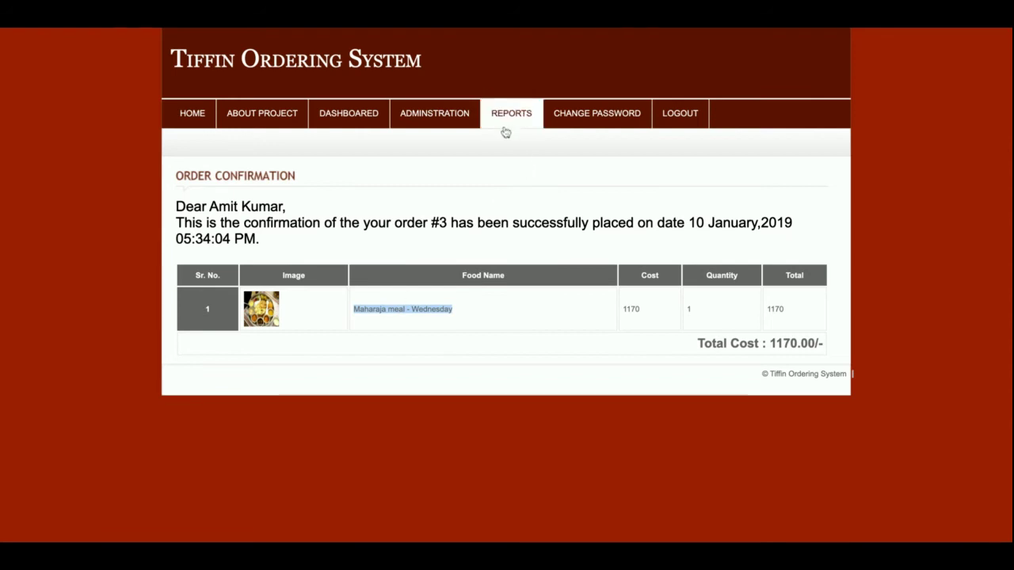
# Step: Visit Change Password, log out, sign back in as admin, then log out again
pyautogui.click(603, 111)
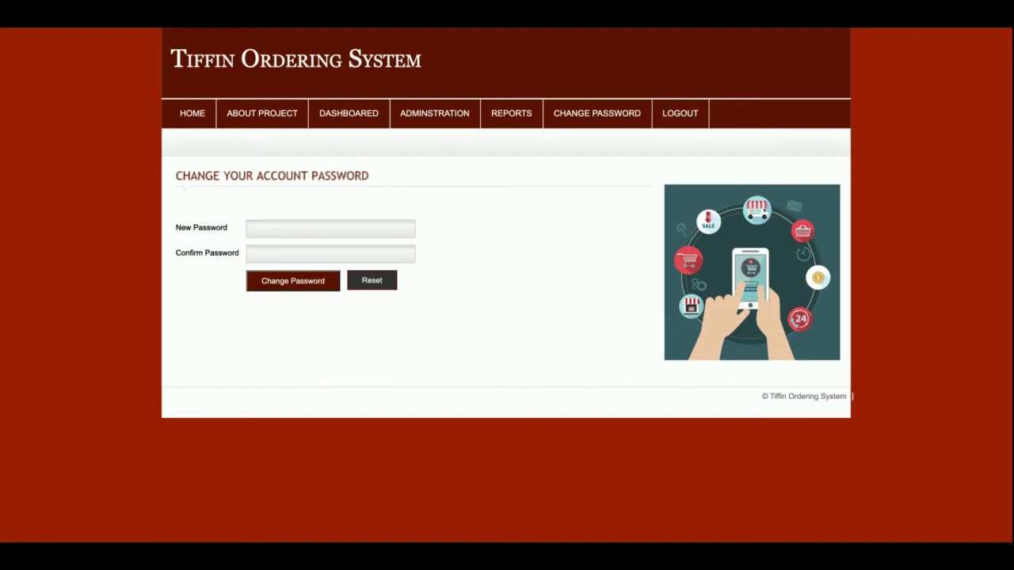
pyautogui.click(694, 113)
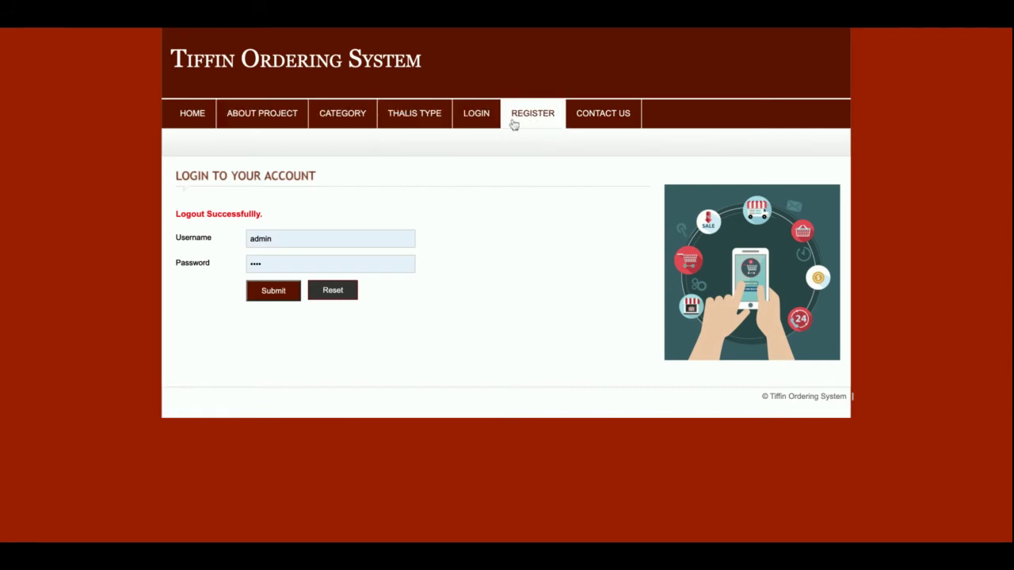
pyautogui.click(274, 291)
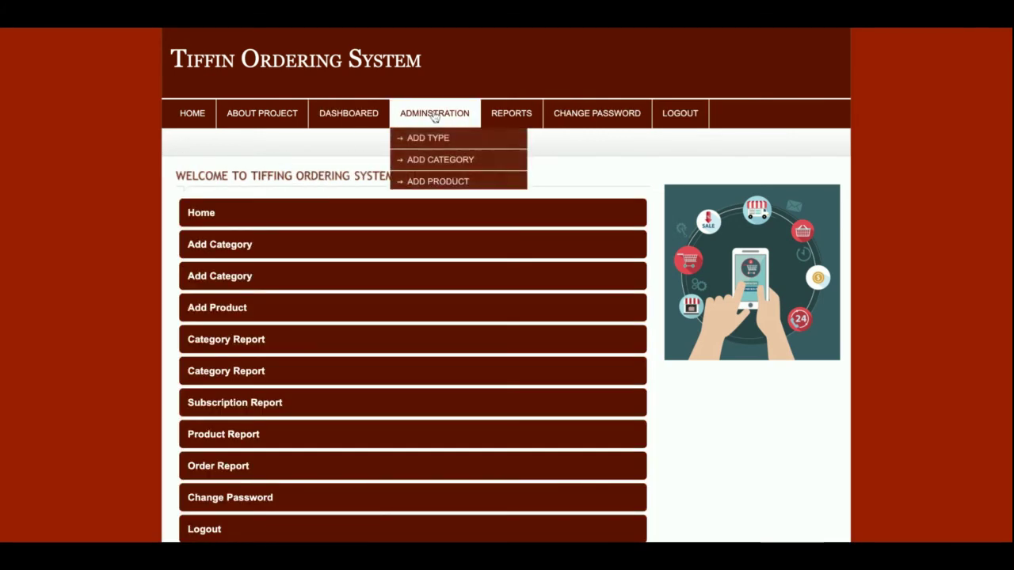
pyautogui.click(691, 118)
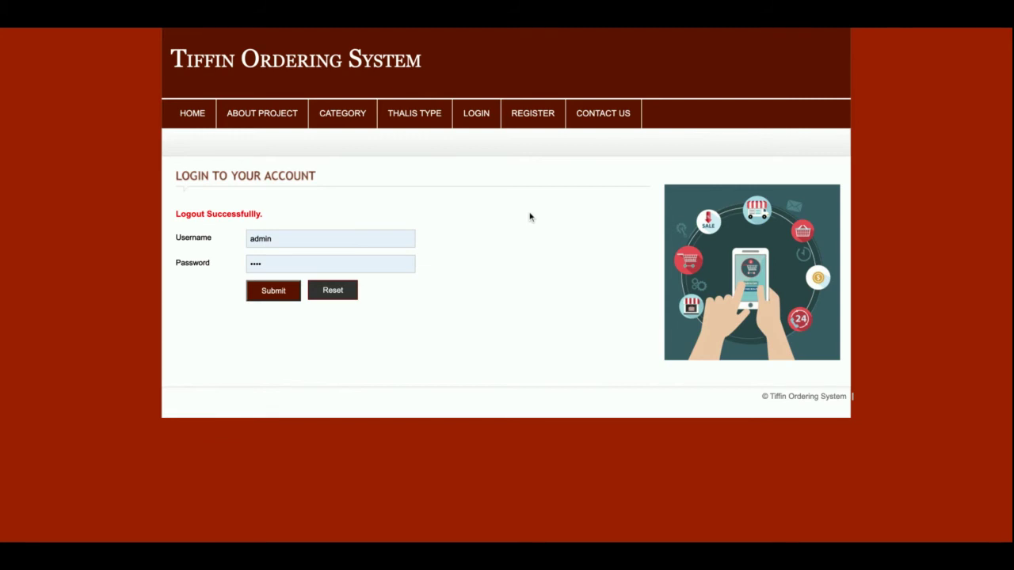
# Step: Sign in with username 'customer' and view the About Project page
pyautogui.doubleClick(281, 244)
pyautogui.write('customer')
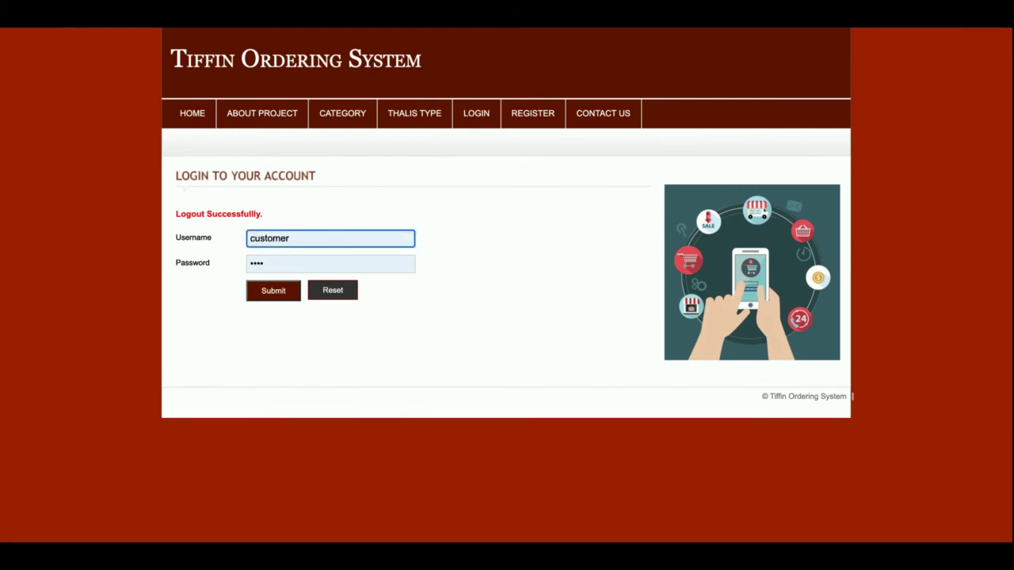
pyautogui.press('Return')
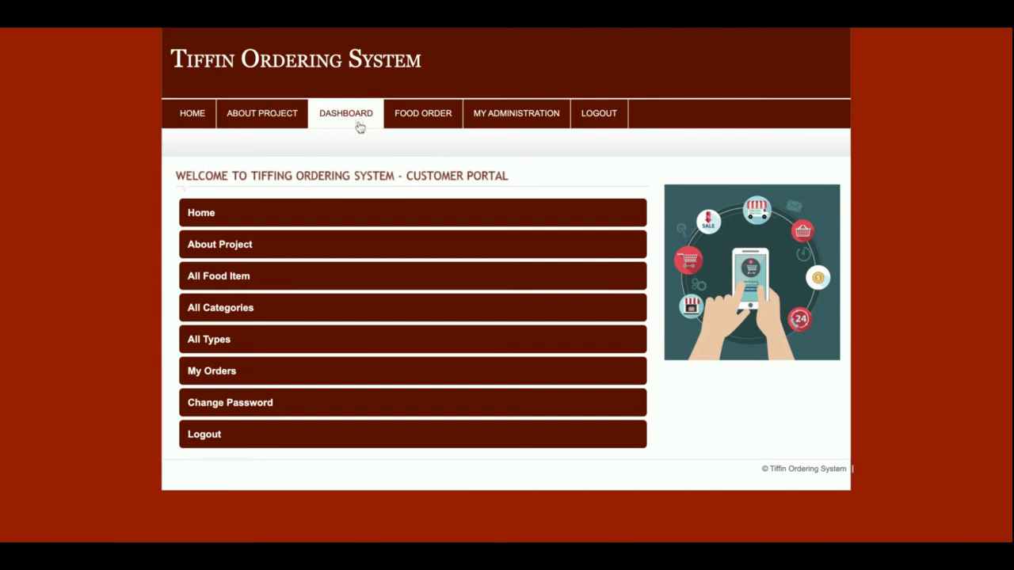
pyautogui.click(301, 112)
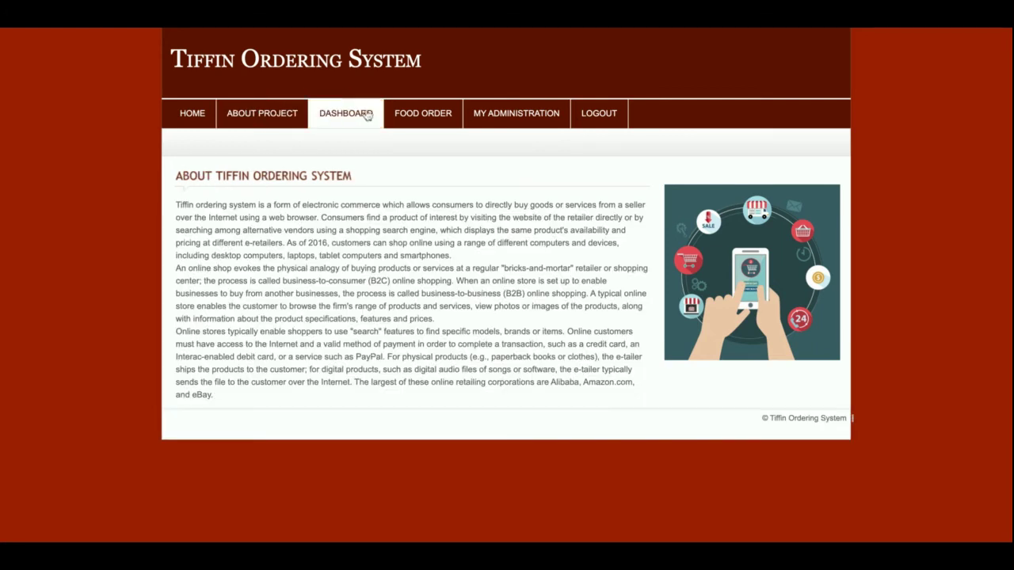
# Step: From All Tiffin Food, add Maharaja meal - Monday to the cart
pyautogui.moveTo(423, 113)
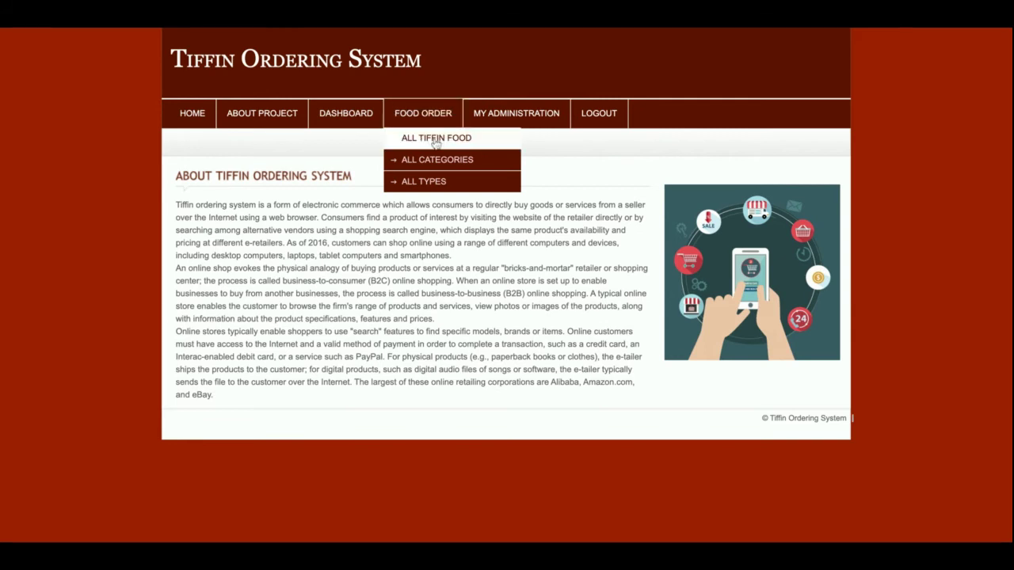
pyautogui.click(435, 140)
pyautogui.scroll(-5, 332, 297)
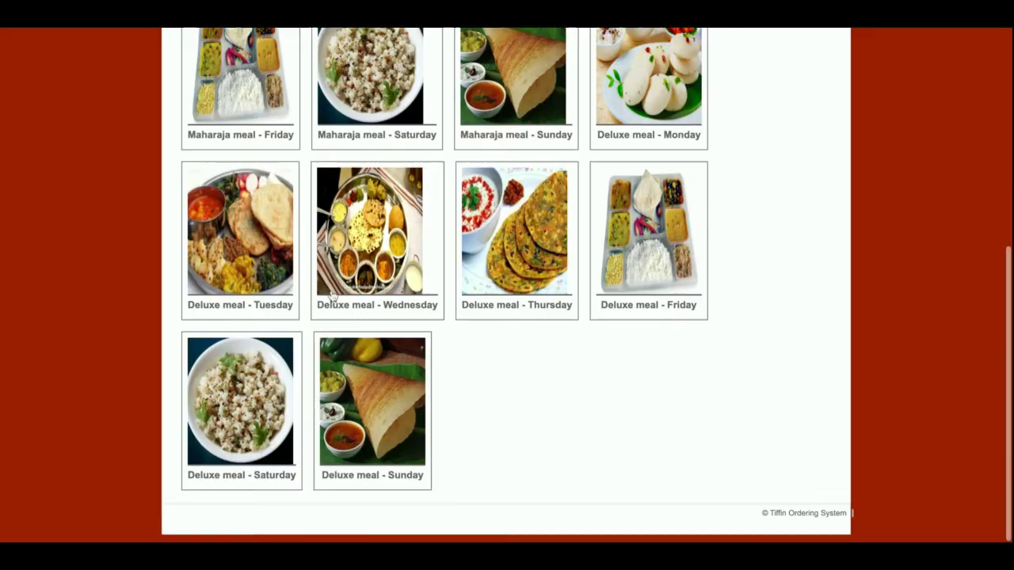
pyautogui.scroll(5, 331, 295)
pyautogui.scroll(-1, 238, 269)
pyautogui.click(221, 262)
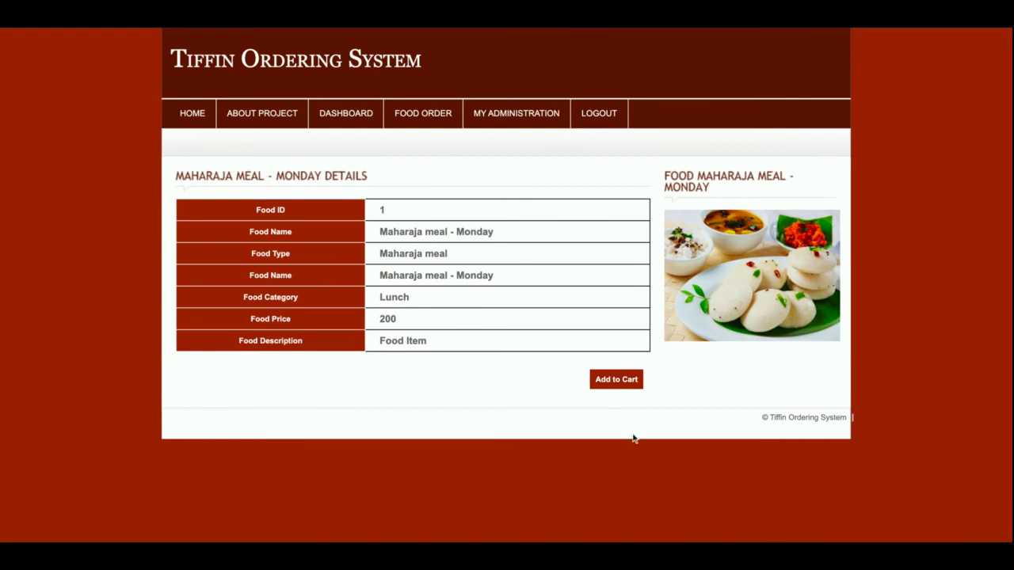
pyautogui.click(628, 377)
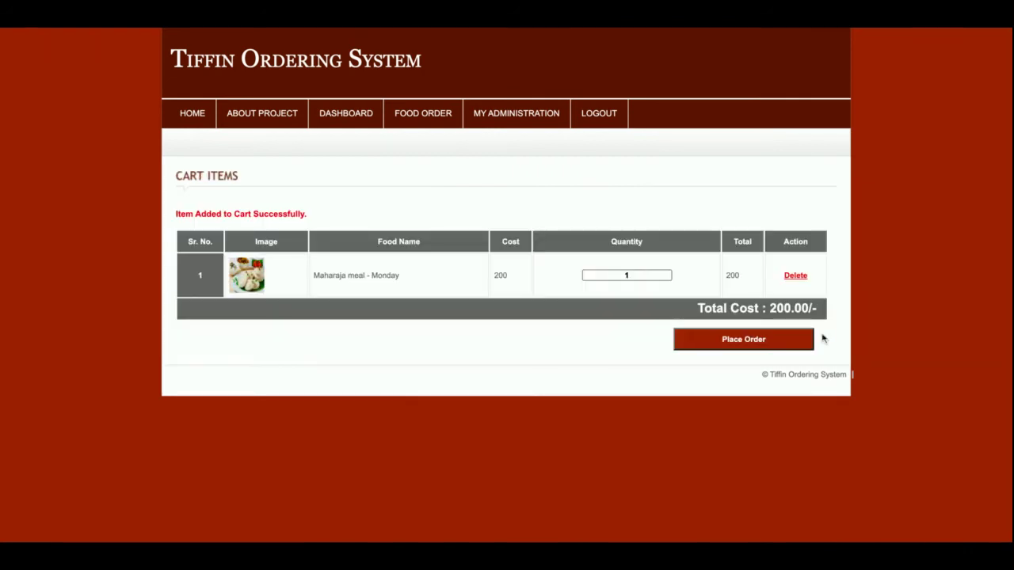
# Step: Change the cart quantity to 2, updating the total to 400, and place the order
pyautogui.doubleClick(636, 276)
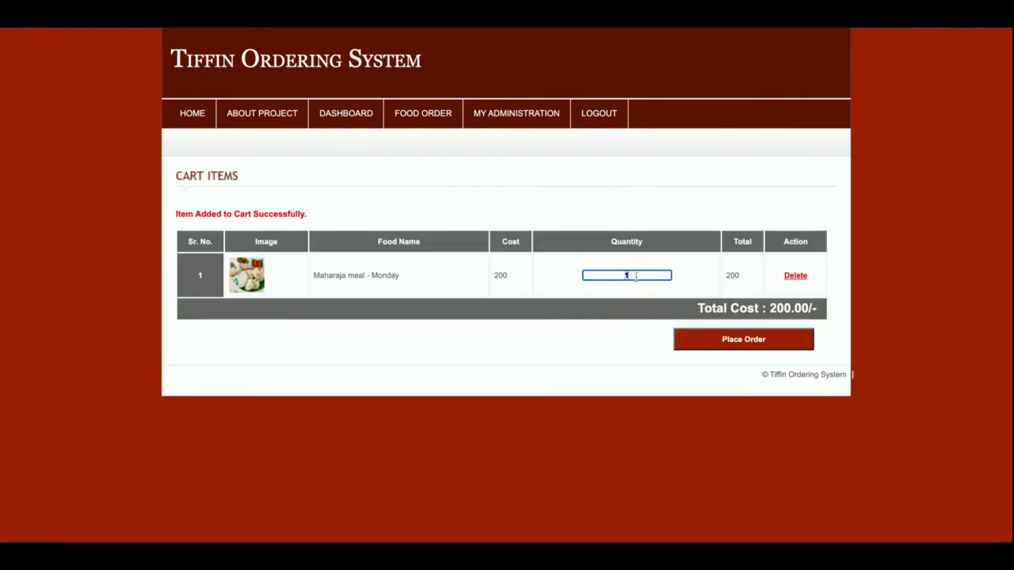
pyautogui.click(702, 285)
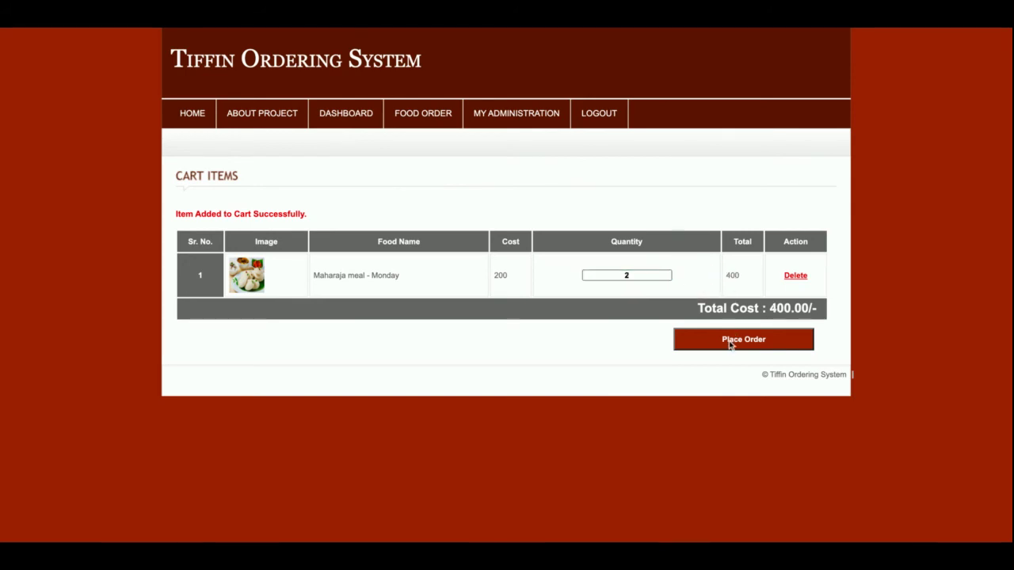
pyautogui.click(730, 341)
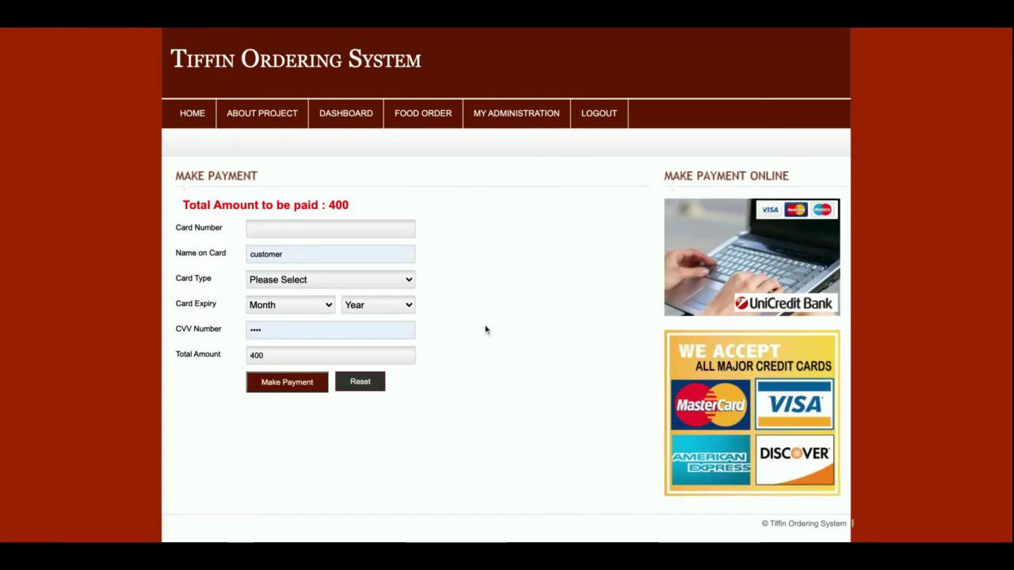
# Step: Enter the card number and select Visa Card as the card type
pyautogui.click(370, 236)
pyautogui.click(314, 257)
pyautogui.click(606, 269)
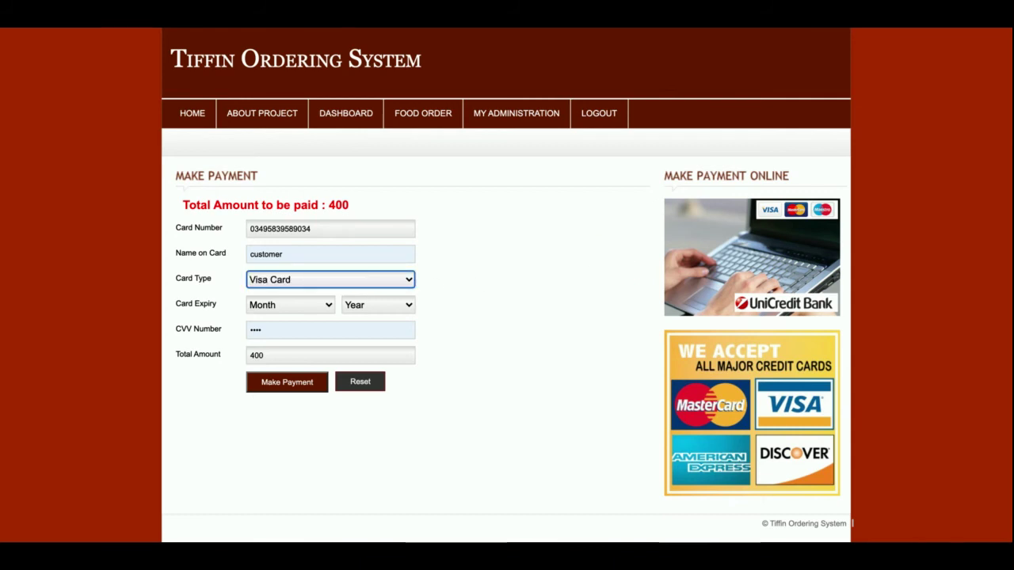
# Step: Set the card expiry to April 2020 and submit the payment
pyautogui.click(302, 315)
pyautogui.click(301, 306)
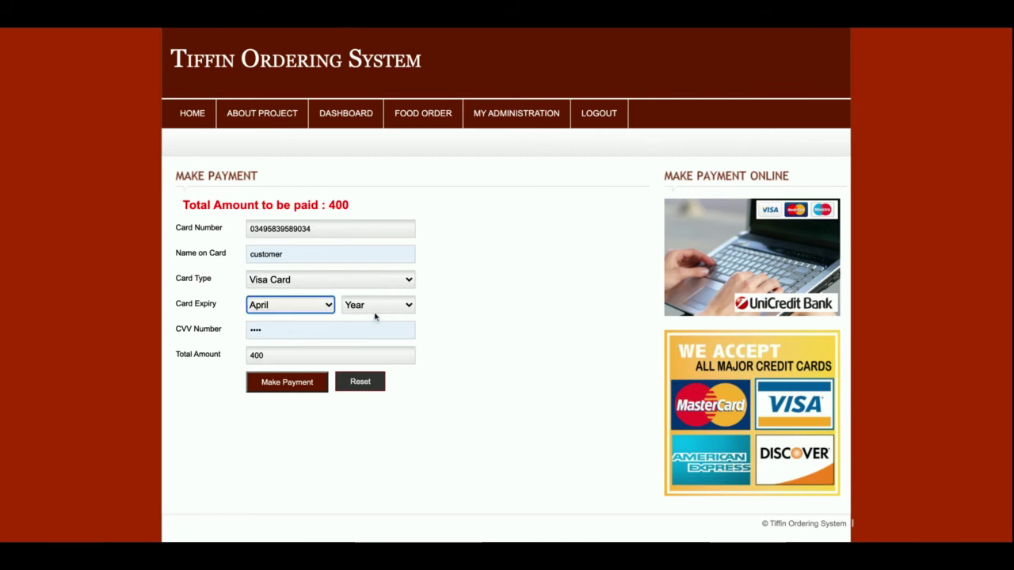
pyautogui.click(389, 308)
pyautogui.click(372, 321)
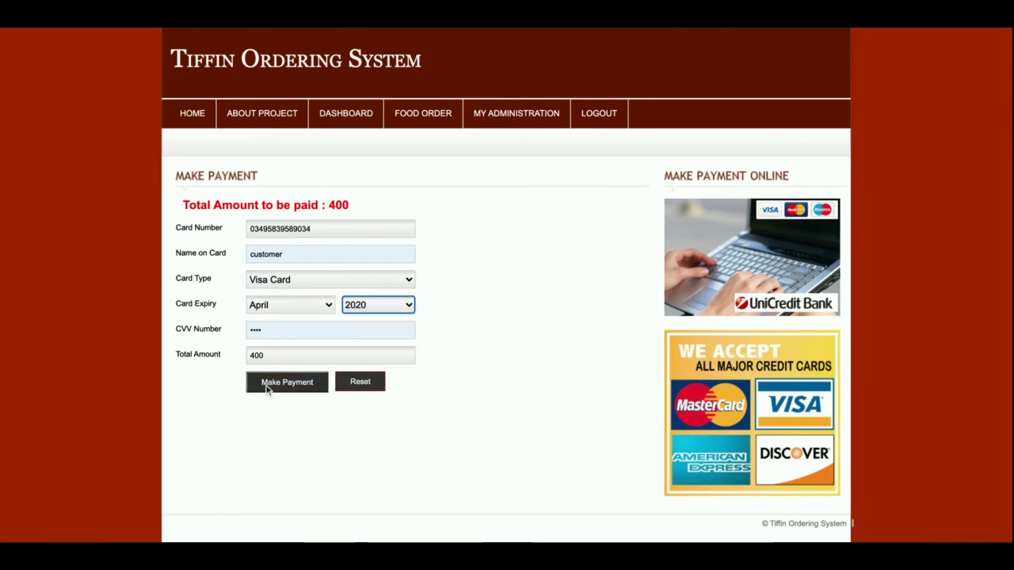
pyautogui.click(268, 386)
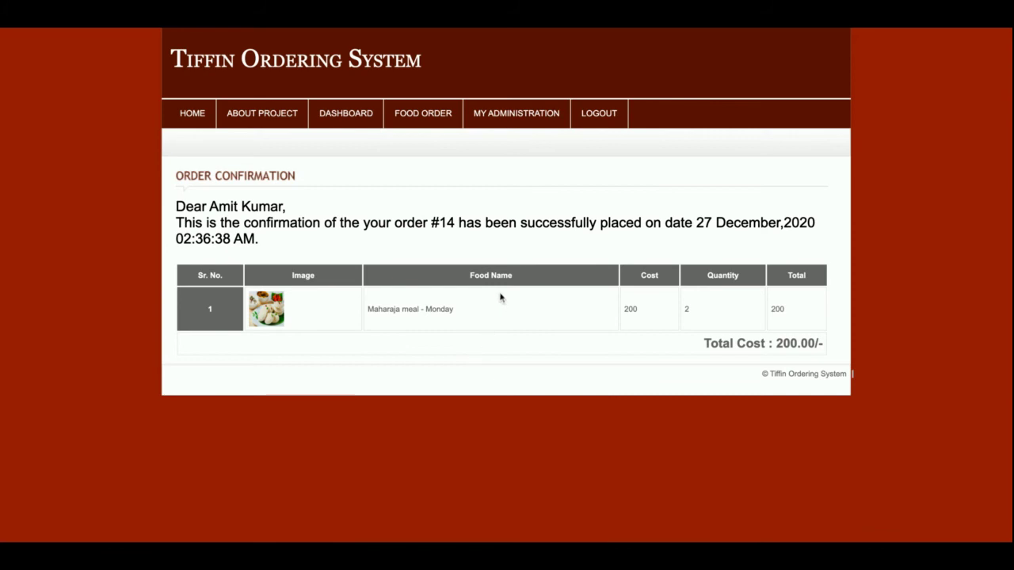